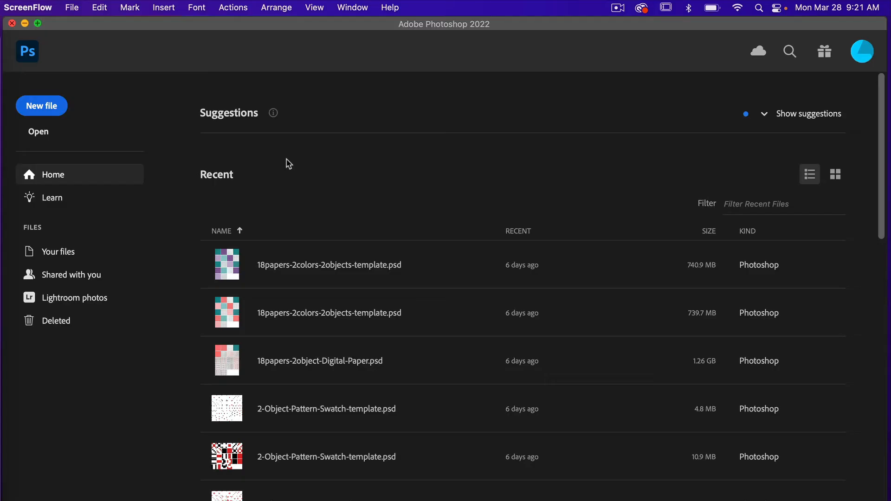
Create a new 1800 x 1800 px document at 300 ppi with a transparent background
left_click(45, 107)
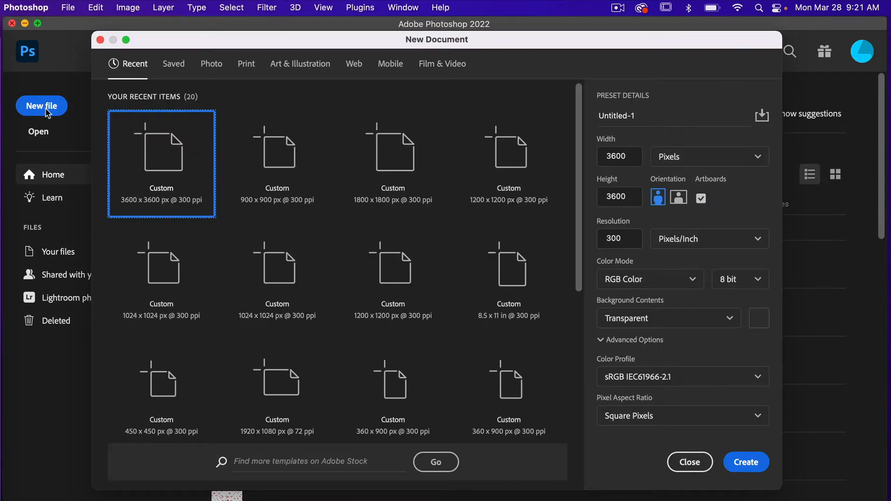
left_click(401, 152)
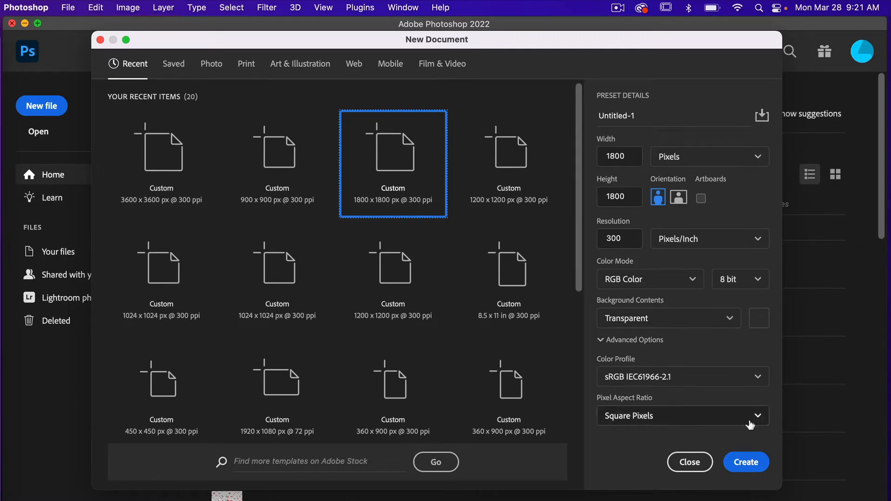
left_click(747, 462)
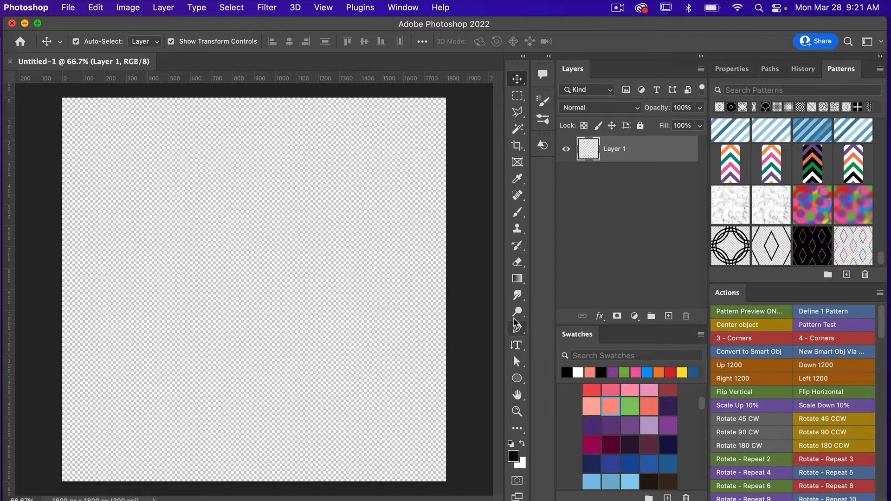
Set up the Brush tool with the 500 px Soft Round tip and slightly lower its hardness
left_click(520, 215)
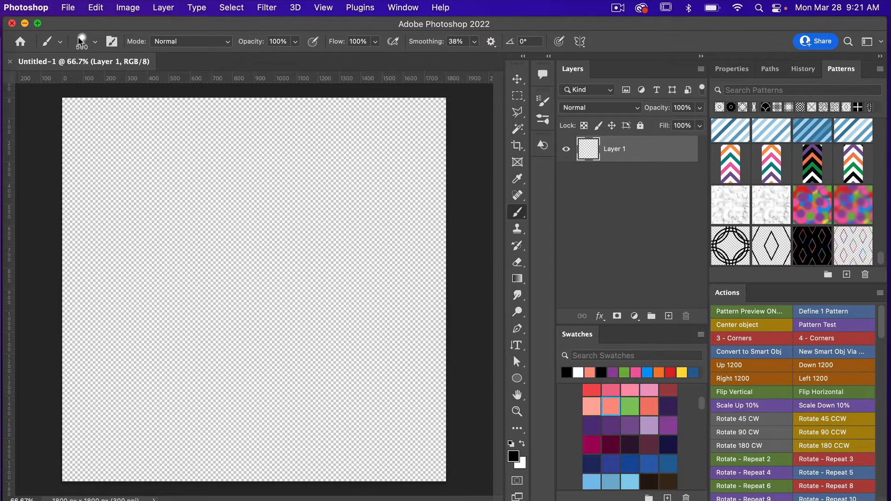
left_click(97, 42)
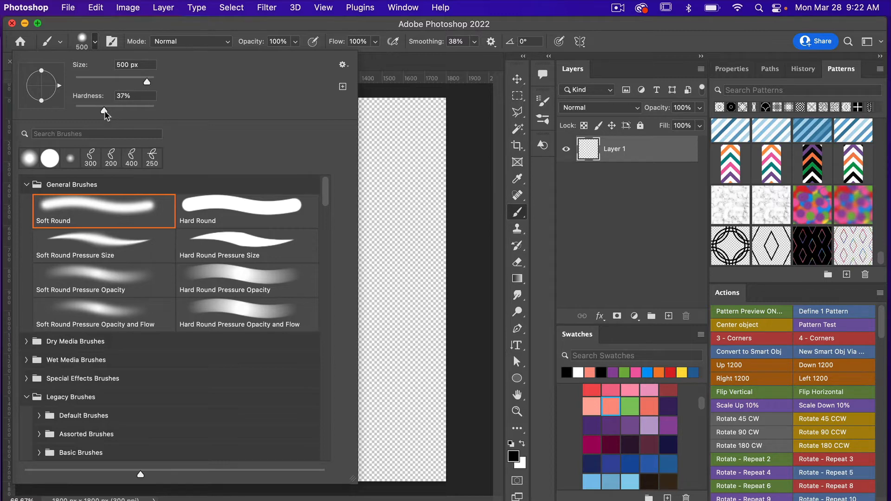
mouse_move(106, 116)
left_mouse_down()
mouse_move(160, 116)
mouse_move(100, 118)
left_mouse_up()
left_click(99, 114)
left_click(130, 34)
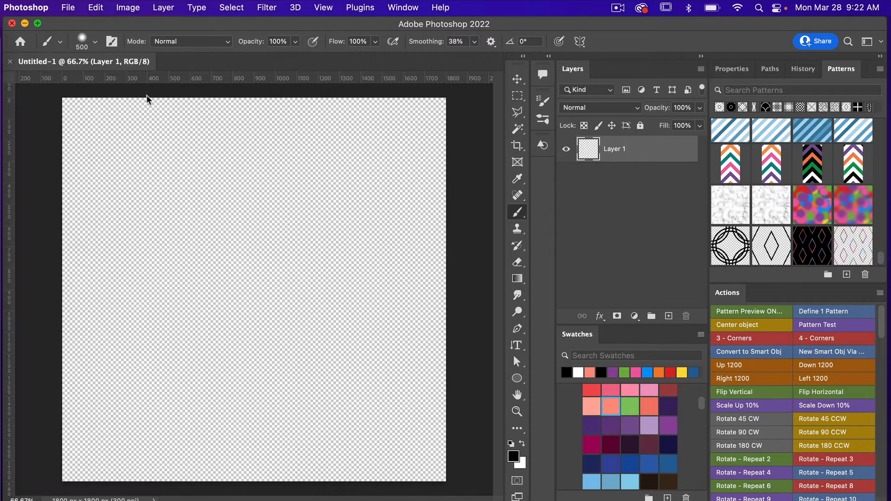
Set the foreground color to the first bright red swatch in the 100-color-palette group
scroll(630, 407, "up", 5)
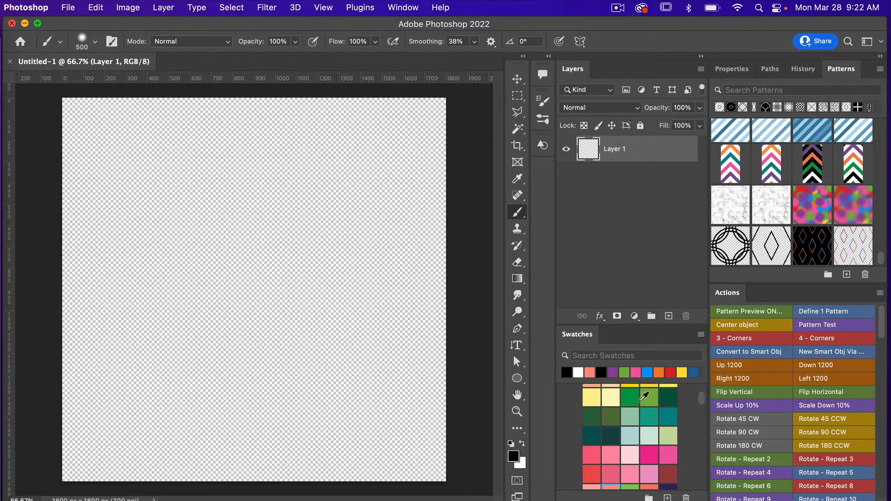
scroll(638, 420, "up", 3)
left_click(592, 409)
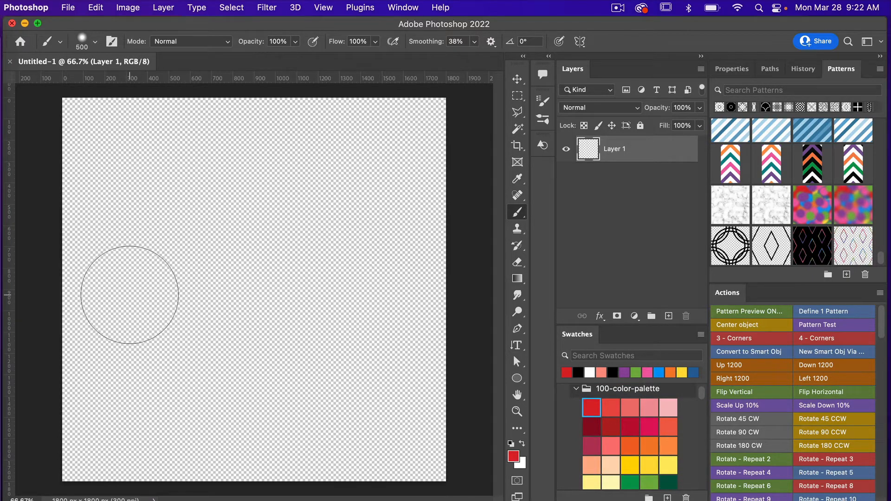
Turn on Pattern Preview with space around the canvas for the repeating tiles
key("super+minus")
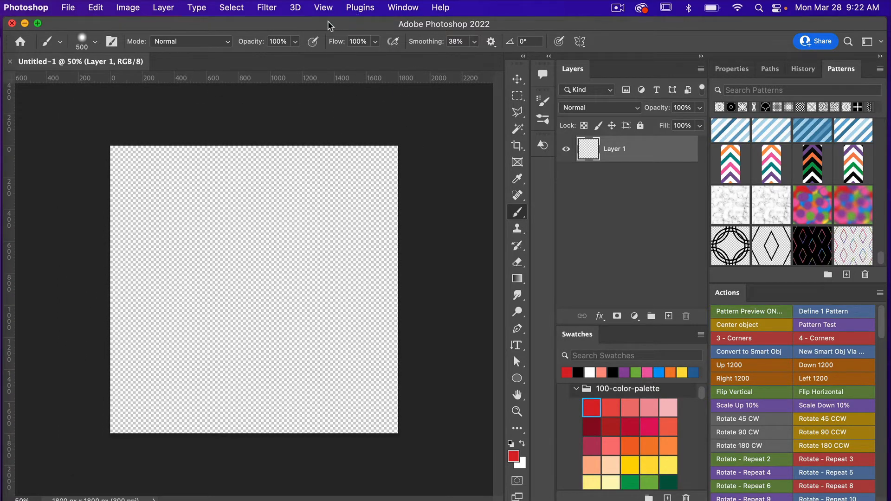
left_click(324, 8)
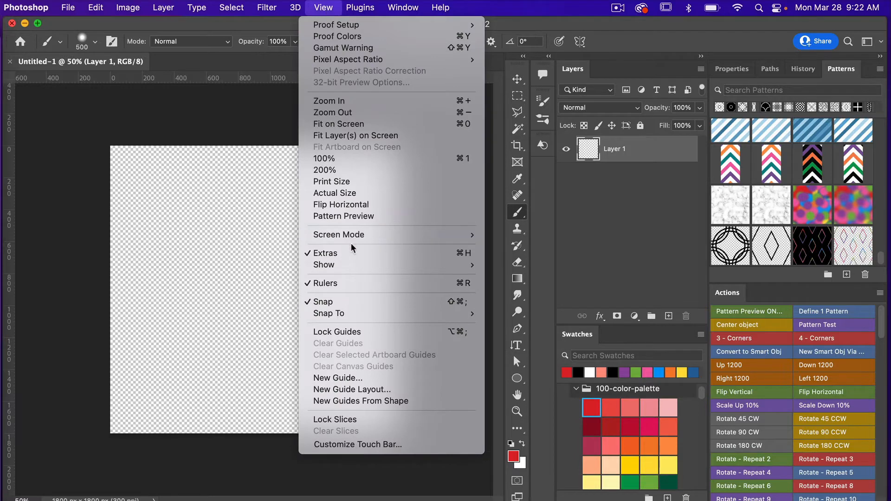
left_click(345, 216)
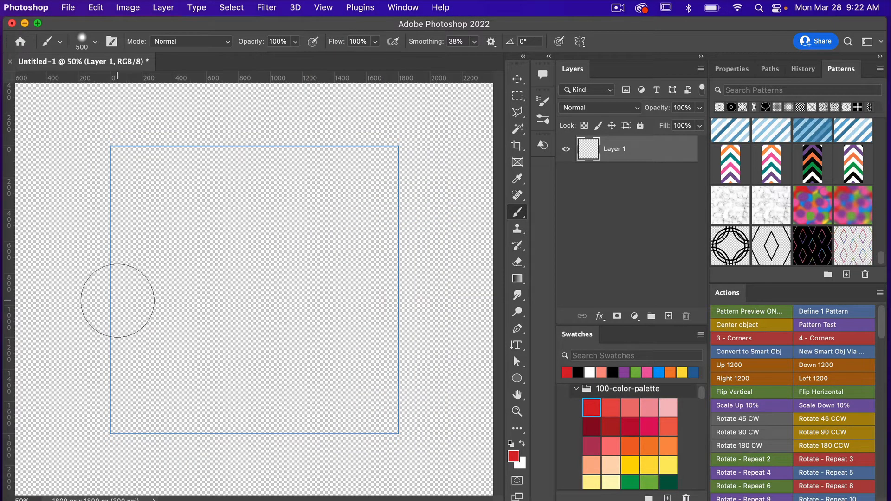
Paint three thick red strokes across the tile, letting some run over its edges
mouse_move(117, 297)
left_mouse_down()
mouse_move(207, 187)
mouse_move(287, 151)
mouse_move(262, 160)
left_mouse_up()
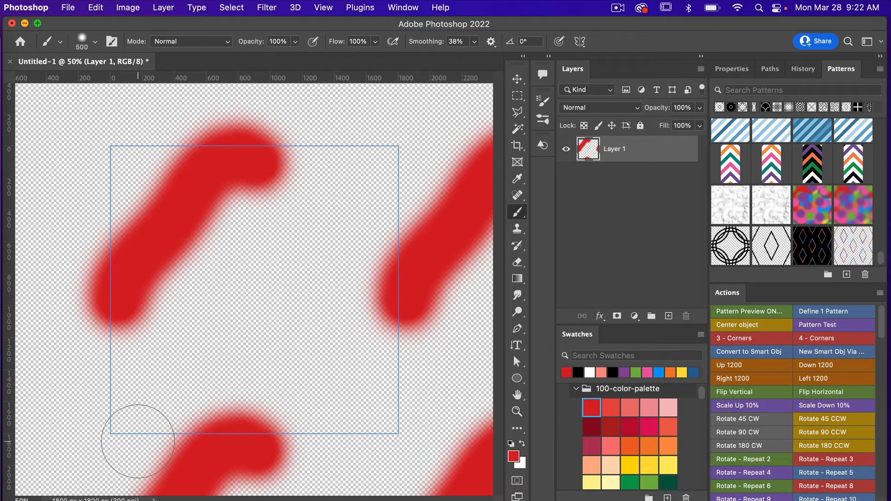
mouse_move(136, 441)
left_mouse_down()
mouse_move(238, 318)
mouse_move(299, 327)
left_mouse_up()
left_click(295, 229)
left_click_drag(295, 229, 355, 339)
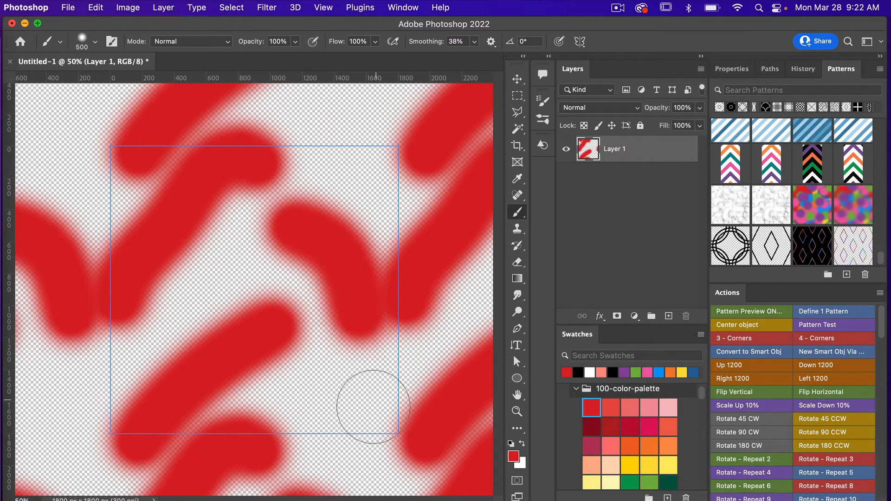
Paint orange strokes and dabs over and between the red strokes, including across the tile edges
left_click(649, 446)
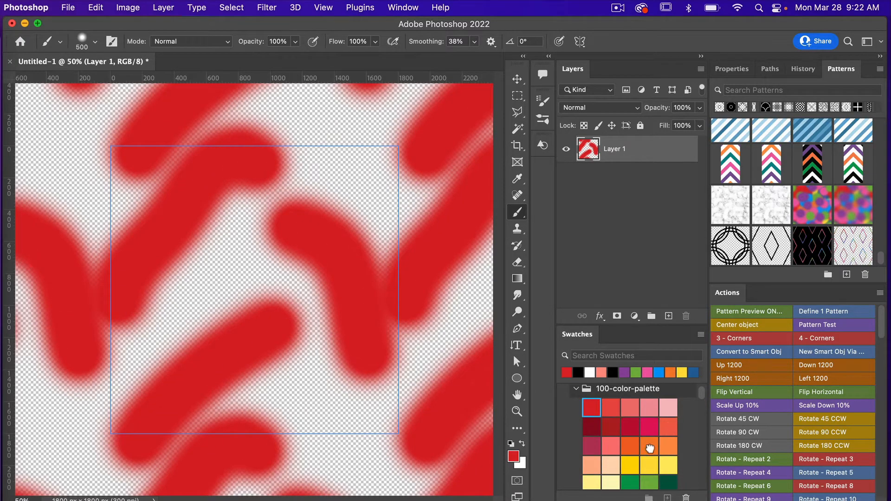
mouse_move(200, 307)
left_mouse_down()
mouse_move(260, 193)
mouse_move(302, 181)
left_mouse_up()
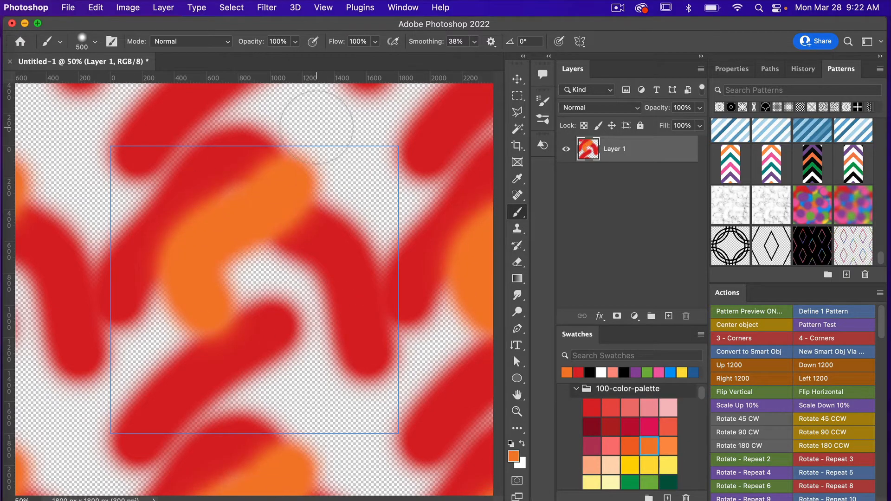
mouse_move(319, 355)
left_mouse_down()
mouse_move(320, 397)
mouse_move(352, 448)
left_mouse_up()
left_click(391, 223)
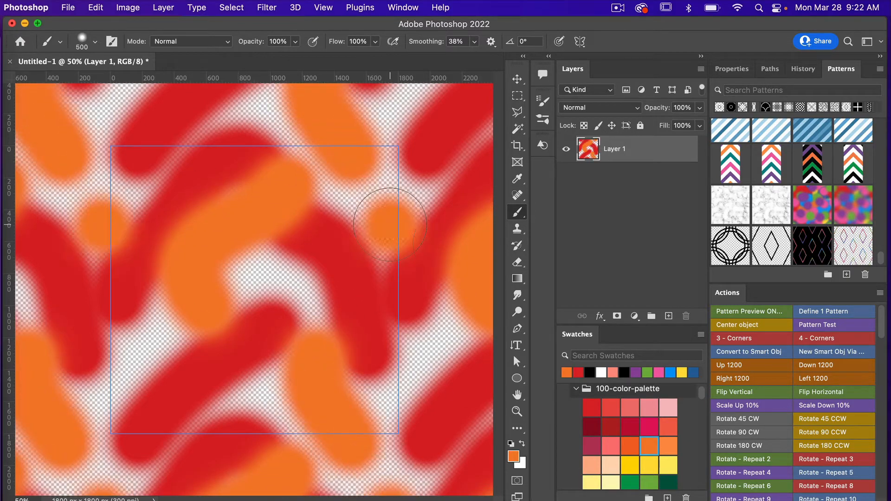
left_click(135, 378)
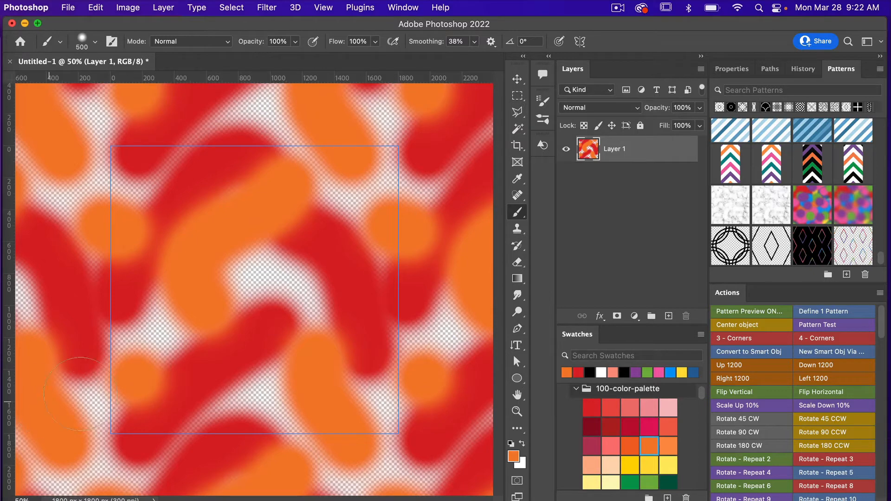
Add golden yellow dabs and short strokes scattered across the tile and its edges
left_click(630, 465)
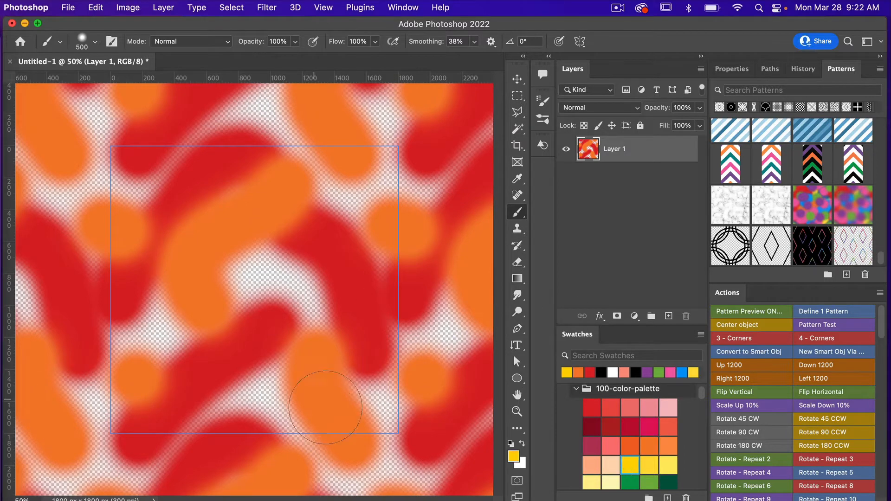
left_click_drag(388, 420, 385, 399)
left_click_drag(228, 417, 272, 369)
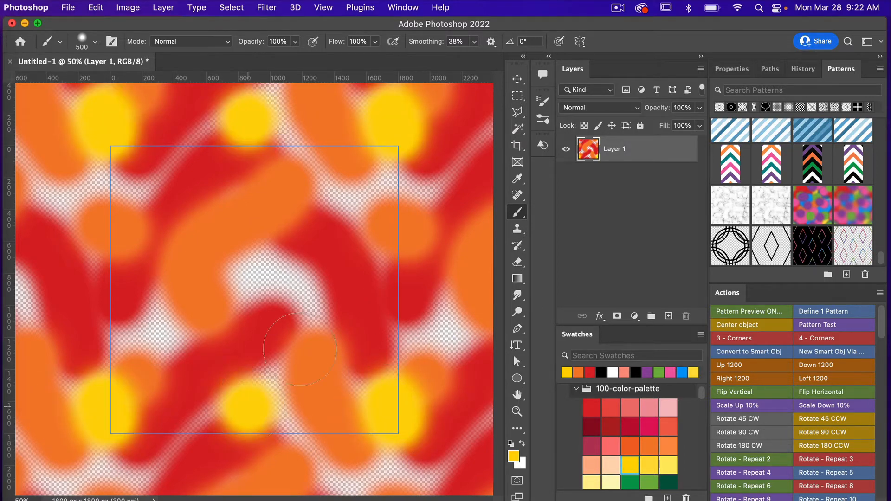
left_click(246, 234)
left_click(348, 197)
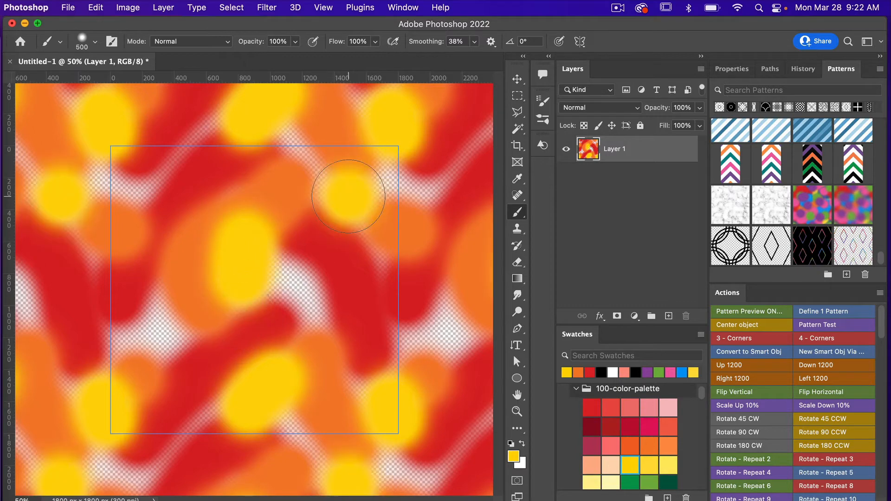
left_click(145, 194)
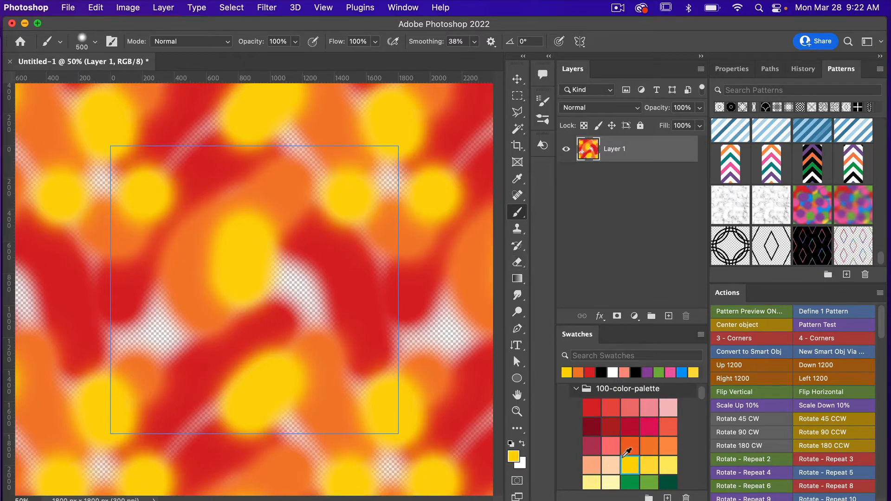
Paint light green blobs and short strokes around the tile, covering transparent gaps and crossing the edges
scroll(627, 452, "down", 4)
left_click(649, 410)
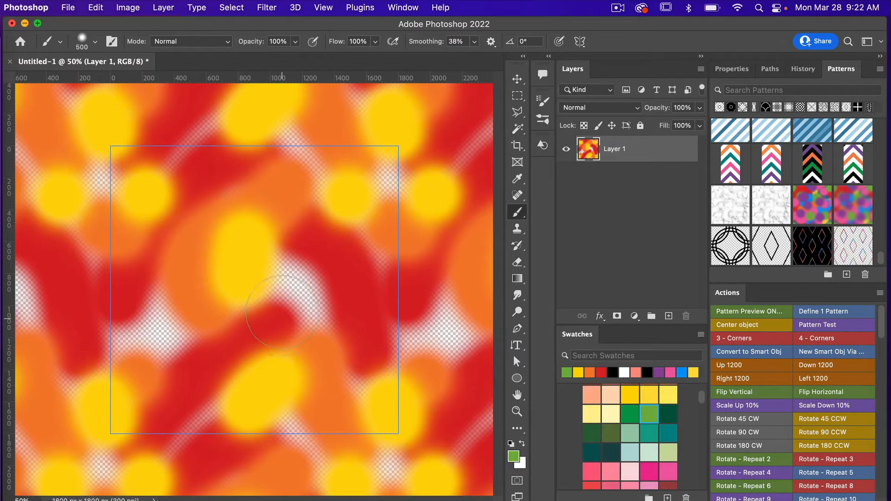
left_click(293, 264)
left_click_drag(292, 284, 294, 300)
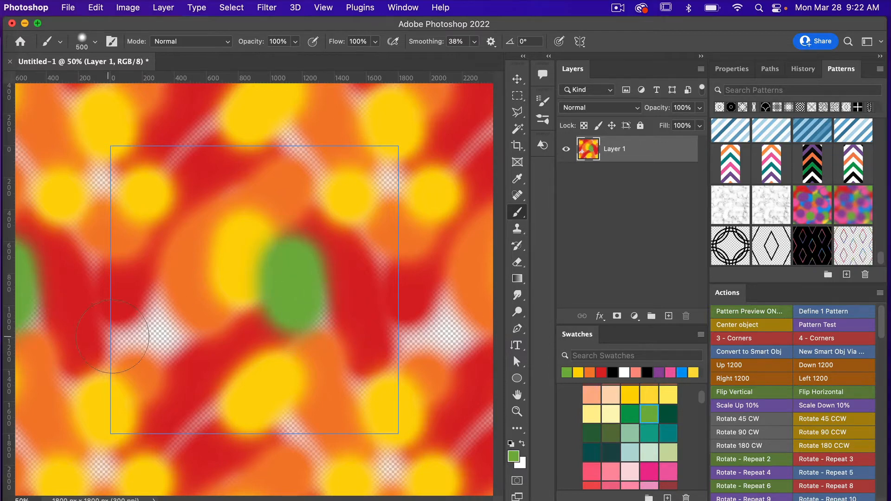
mouse_move(146, 302)
left_mouse_down()
mouse_move(174, 336)
mouse_move(202, 450)
left_mouse_up()
left_click(293, 130)
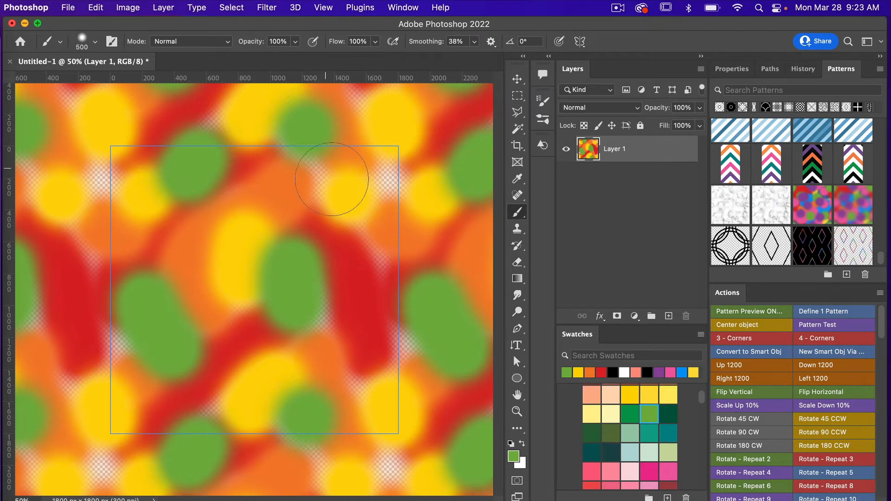
left_click(382, 260)
left_click(376, 385)
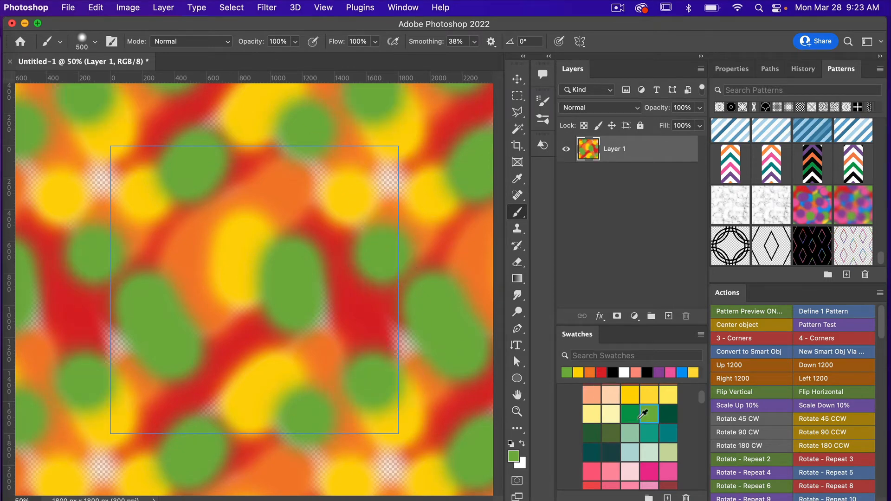
Scatter pink blobs across the tile and over its edges, covering more of the transparent gaps
scroll(646, 454, "down", 3)
scroll(644, 456, "up", 2)
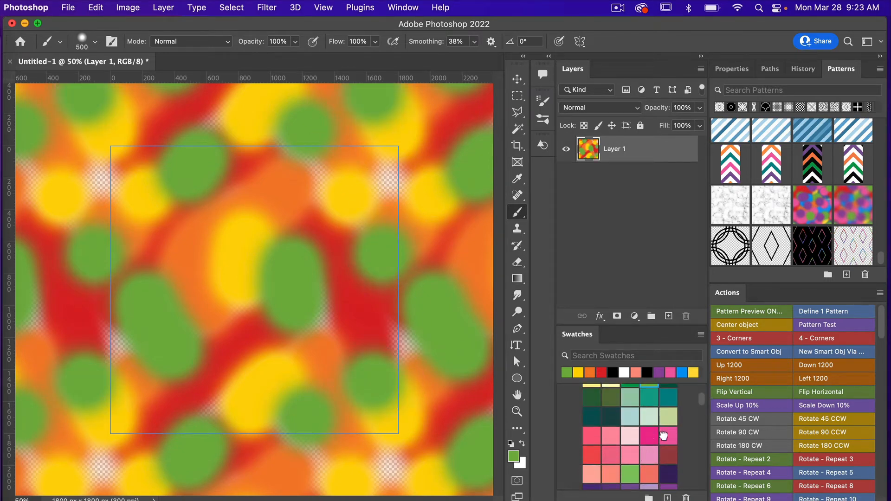
left_click(668, 435)
left_click(350, 319)
left_click(308, 345)
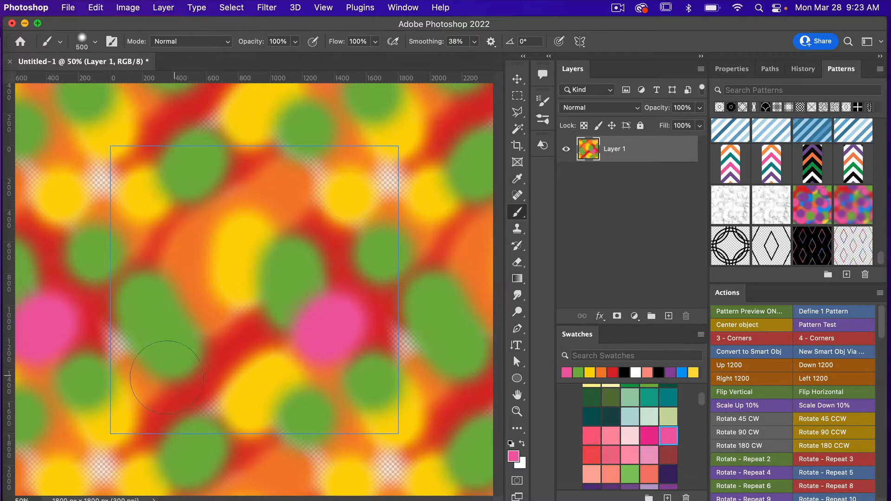
left_click(111, 338)
left_click(111, 371)
left_click(137, 388)
left_click(203, 260)
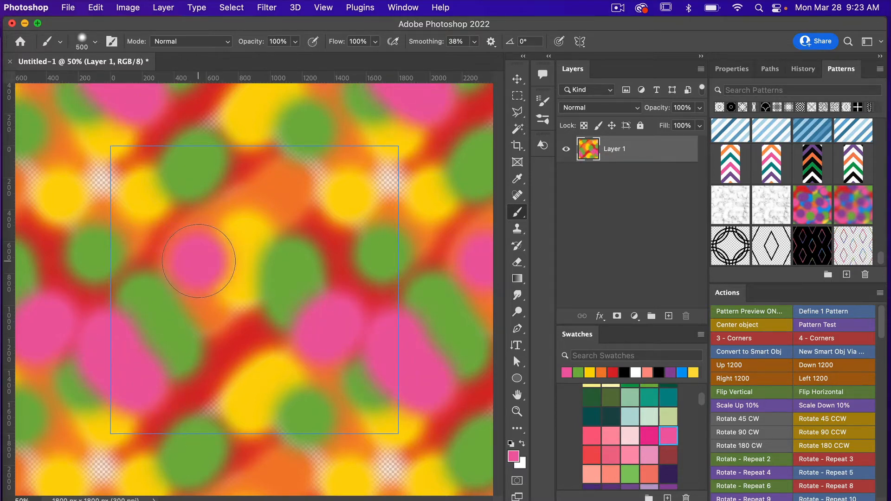
left_click(242, 221)
left_click(376, 184)
left_click(410, 172)
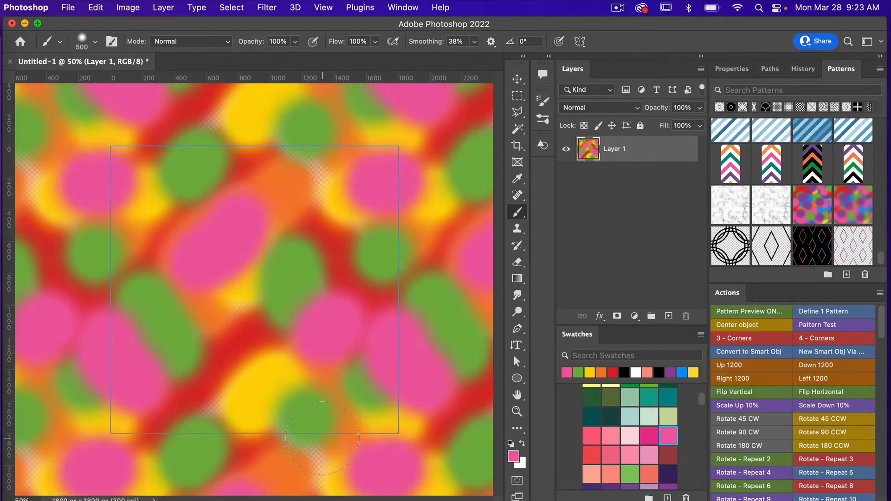
left_click(304, 430)
left_click(218, 417)
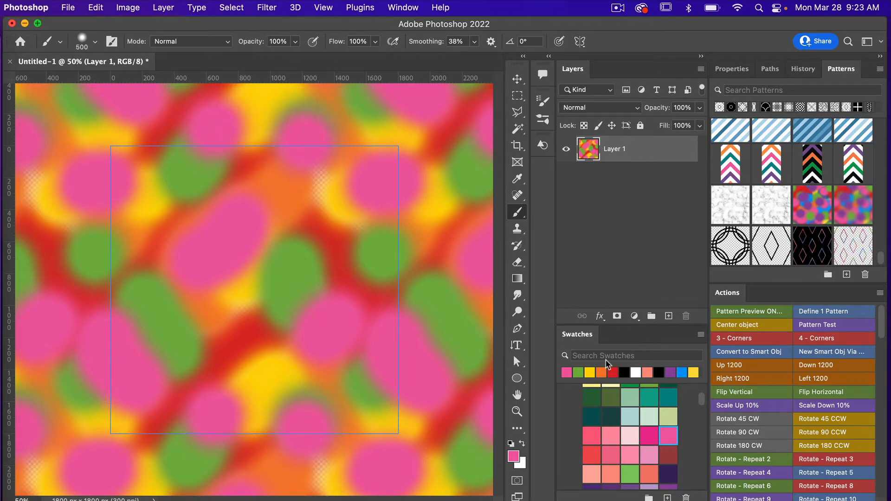
Paint two long purple strokes near opposite corners of the tile and a purple blob near its center
scroll(639, 411, "down", 3)
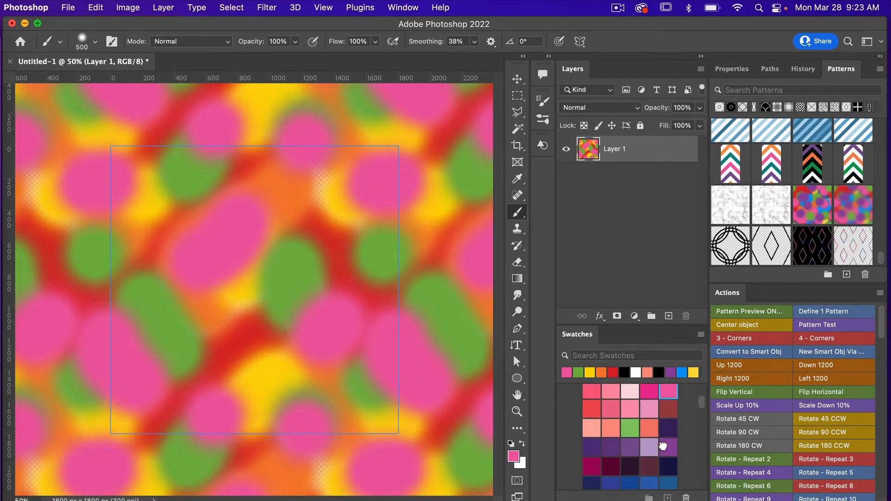
left_click(669, 447)
left_click_drag(316, 393, 336, 441)
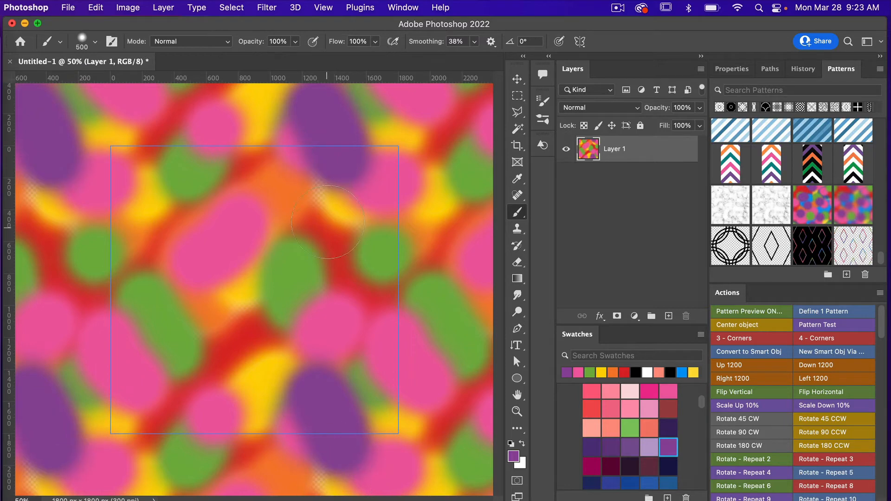
left_click_drag(159, 165, 135, 246)
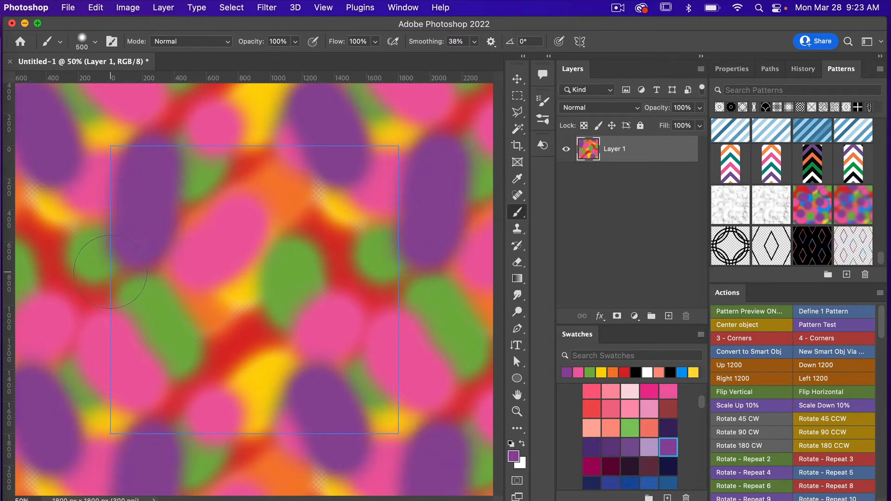
left_click(269, 299)
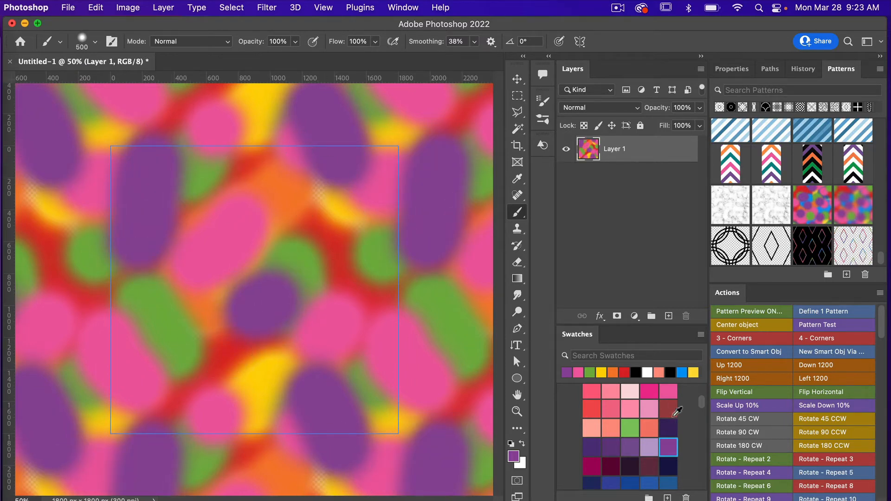
Paint six blue blobs scattered across the tile, letting some cross its edges
scroll(672, 416, "down", 3)
left_click(648, 430)
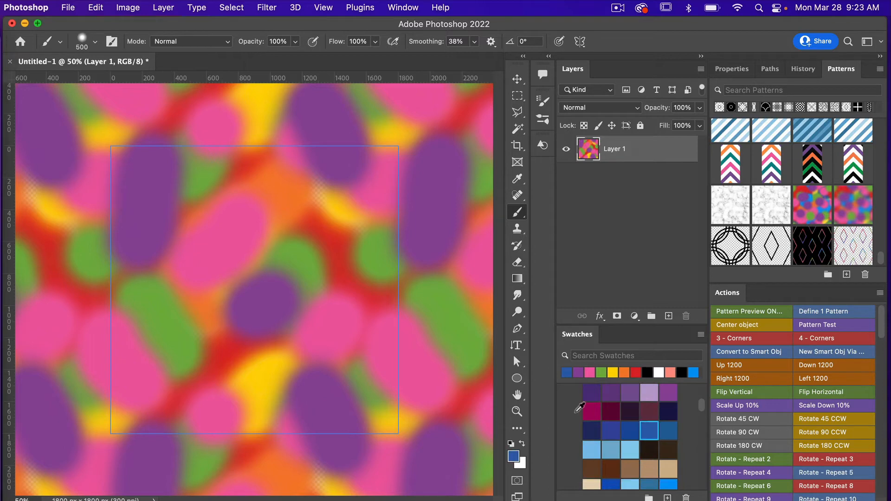
left_click(318, 188)
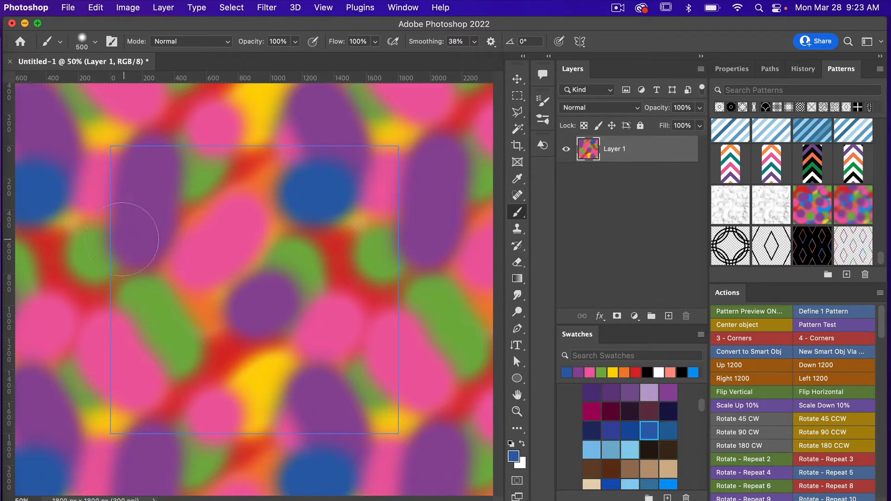
left_click(120, 237)
left_click(133, 411)
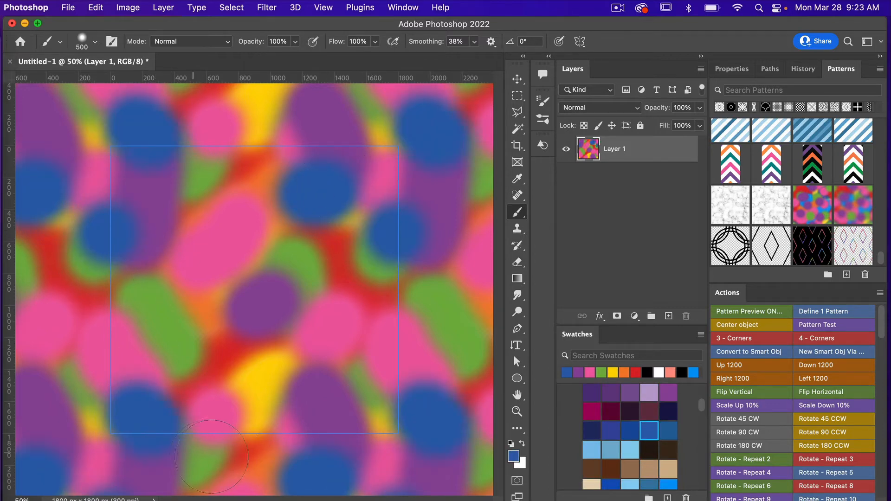
left_click(216, 338)
left_click(225, 238)
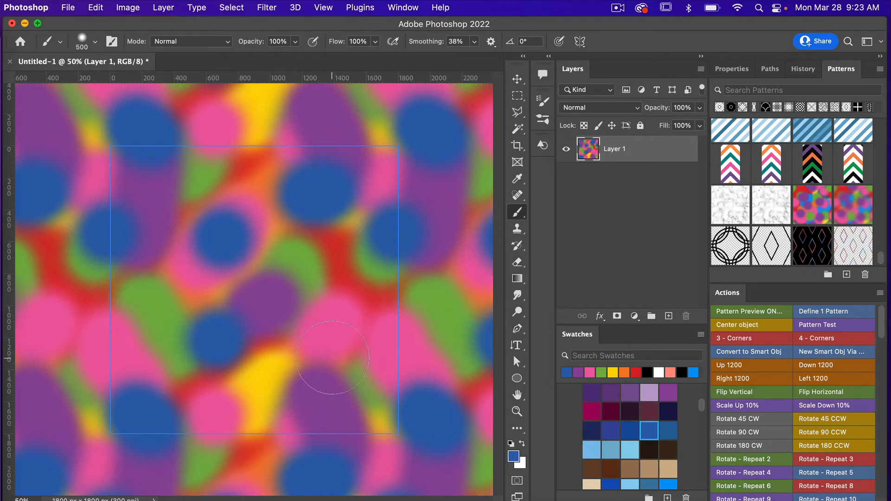
left_click(339, 333)
Paint two elongated light yellow blobs near opposite sides of the tile, one diagonal and one vertical
scroll(661, 434, "up", 6)
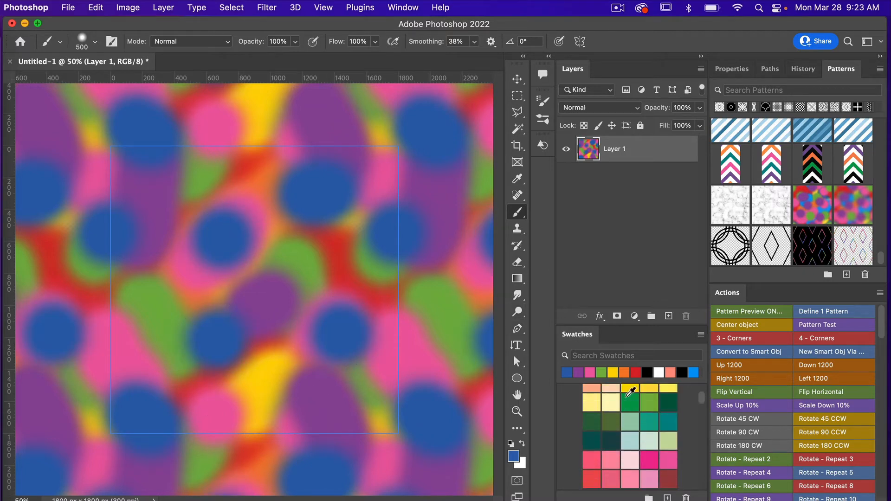
left_click(654, 439)
left_click(356, 305)
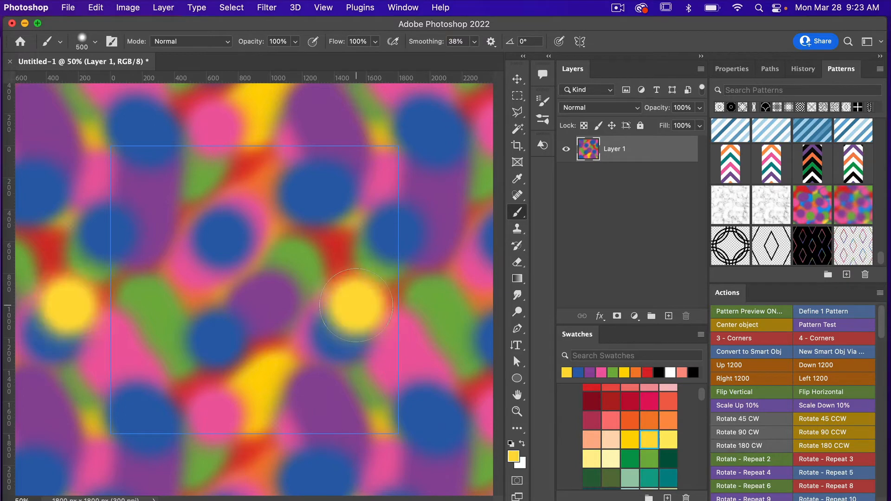
left_click(341, 279)
left_click_drag(168, 211, 167, 260)
Paint three red blobs: near the tile's upper edge, just off its center and near the lower right corner
scroll(699, 442, "up", 3)
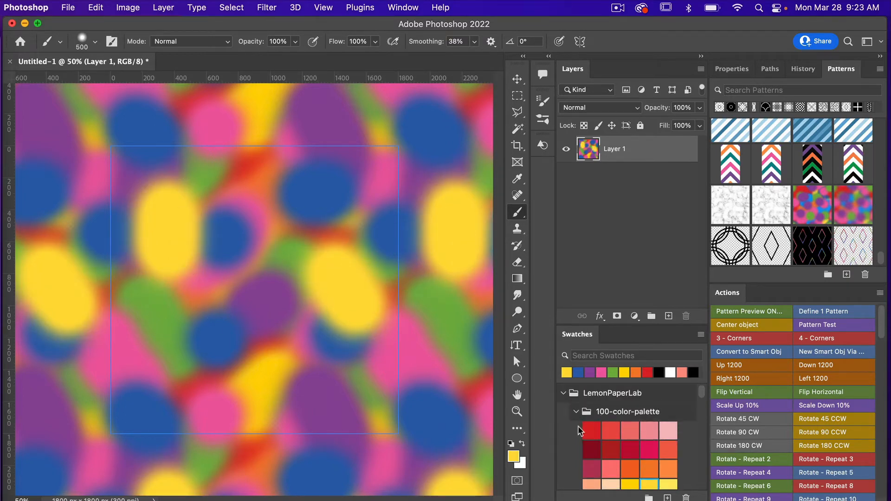
left_click(591, 431)
left_click(379, 386)
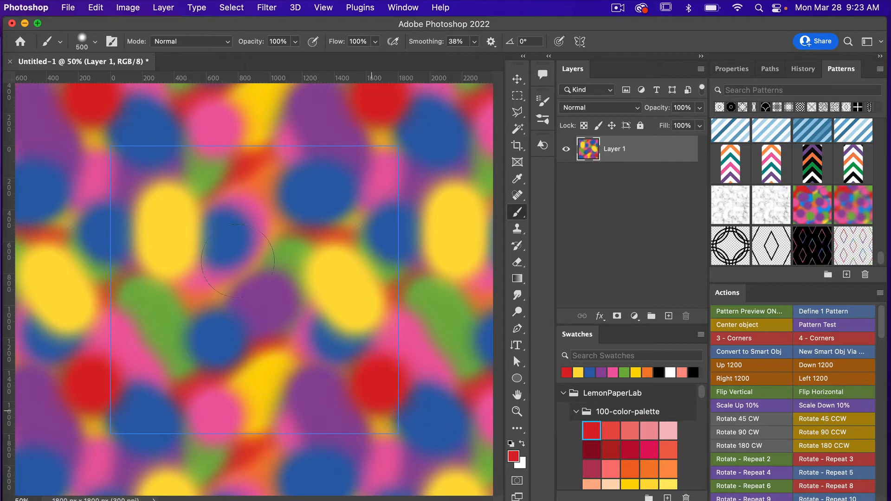
left_click(197, 275)
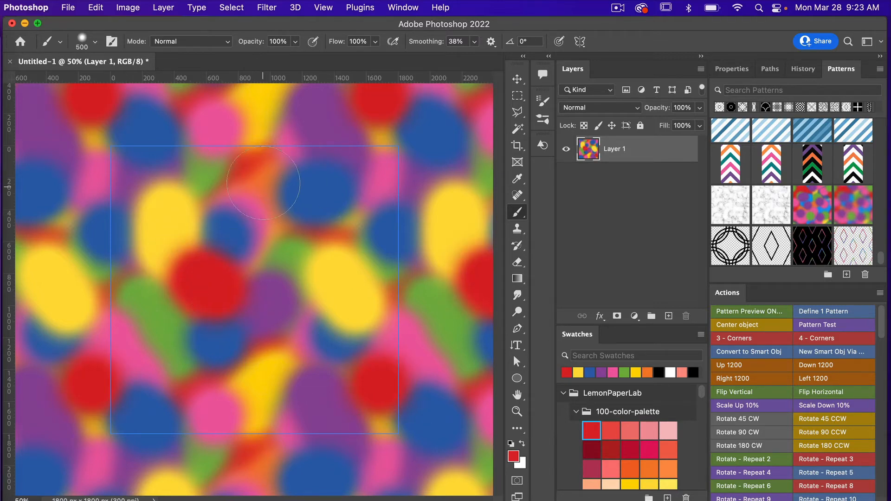
left_click(246, 171)
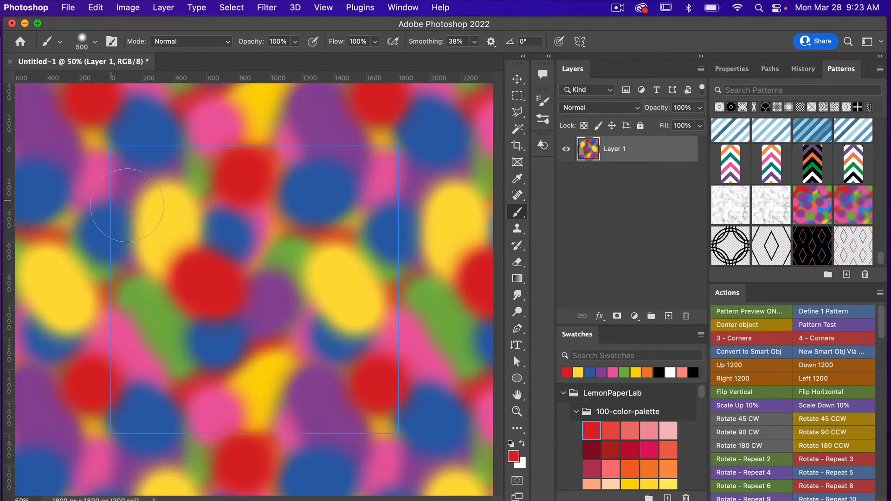
Paint two light green blobs along the right part of the tile, above and below its middle
scroll(657, 438, "down", 3)
scroll(658, 438, "up", 4)
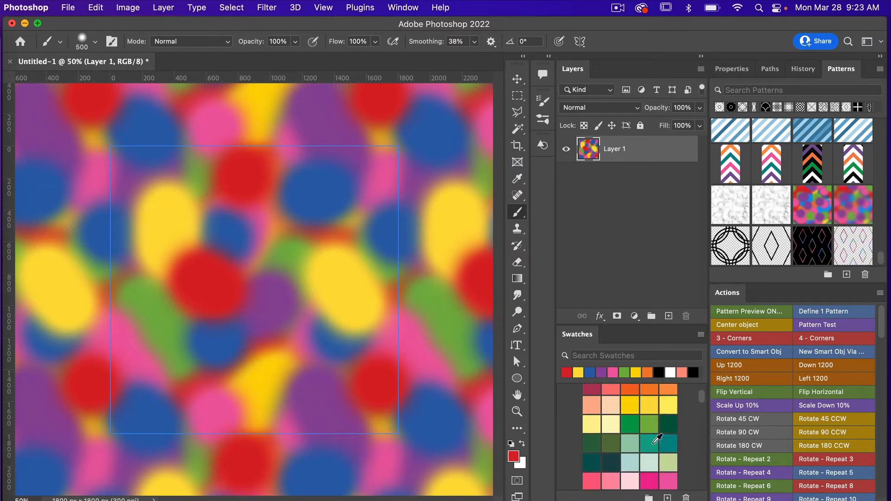
left_click(649, 441)
left_click(353, 379)
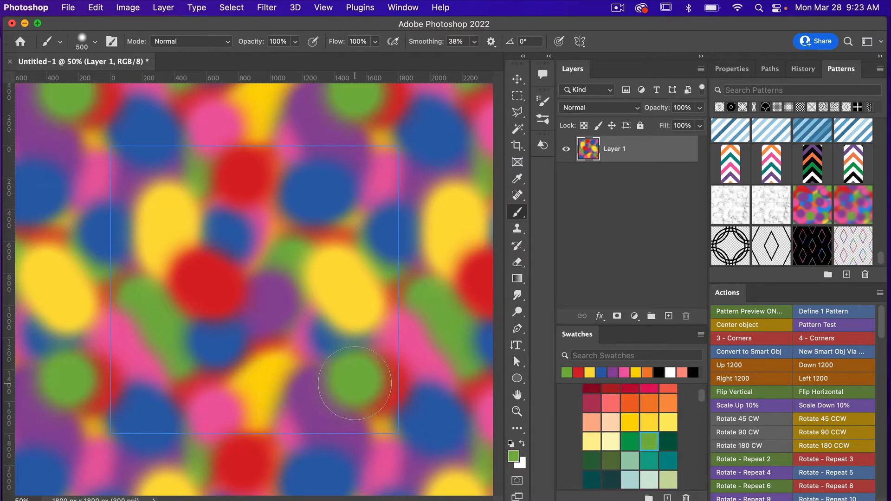
left_click(361, 230)
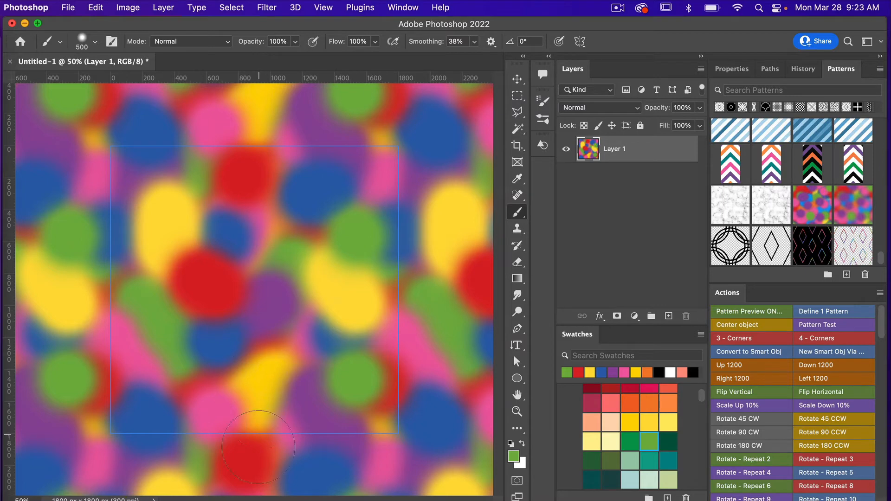
Paint four orange blobs around the tile, two in its left part and two in its right part
left_click(649, 403)
left_click(169, 368)
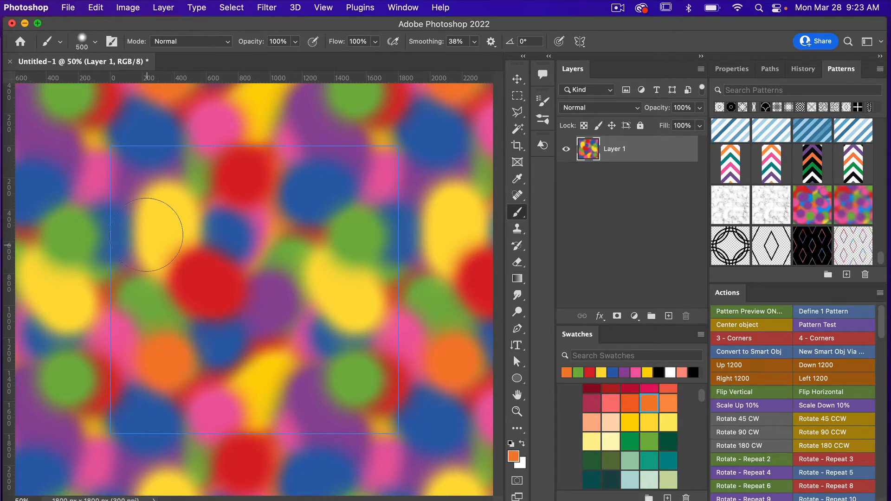
left_click(156, 254)
left_click(320, 238)
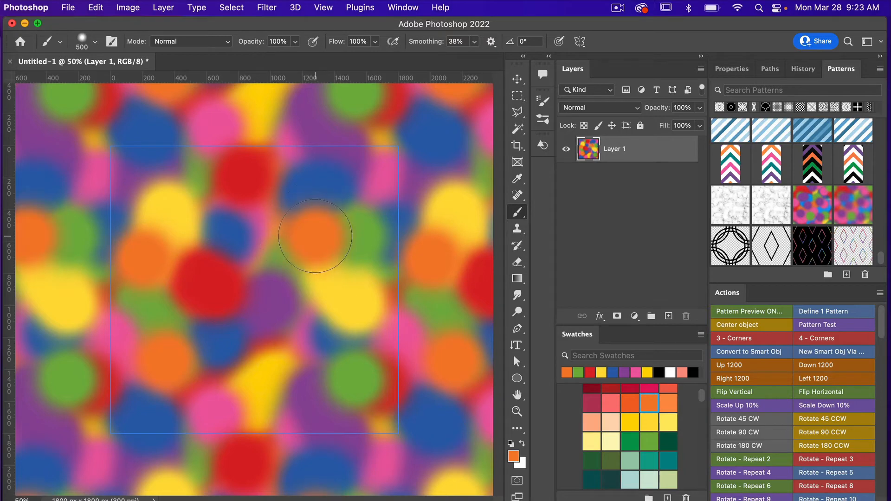
key("super+z")
left_click(302, 374)
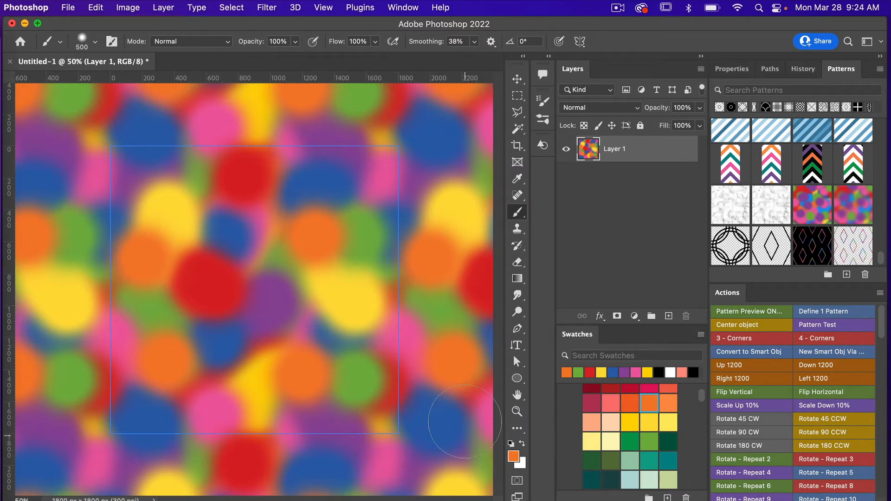
Apply a Gaussian Blur with a slightly increased radius to soften the painted layer
left_click(294, 9)
mouse_move(272, 6)
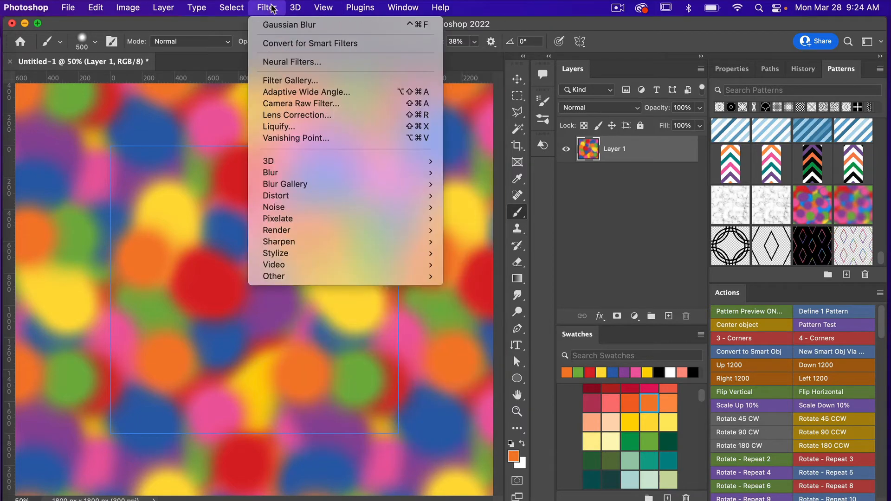
mouse_move(302, 174)
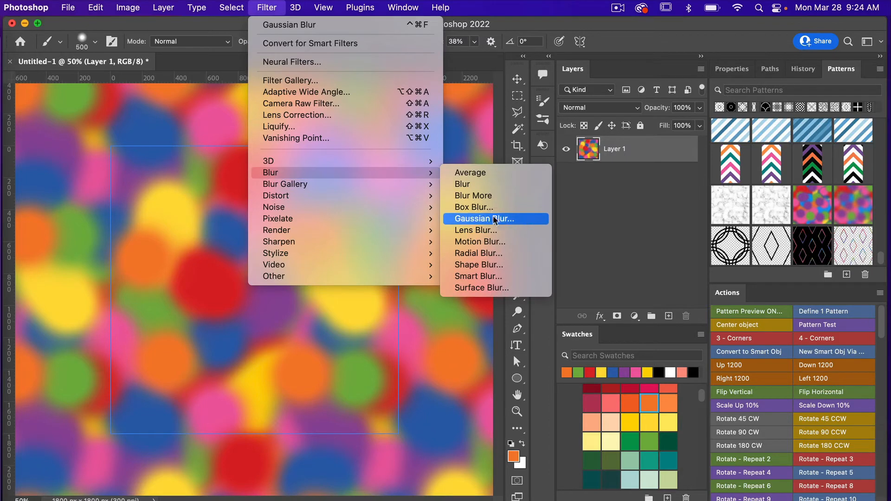
left_click(488, 219)
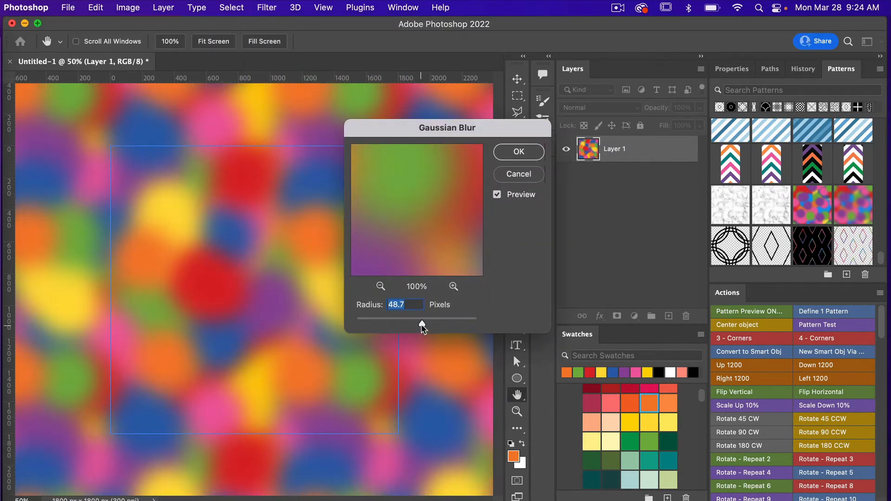
mouse_move(421, 323)
left_mouse_down()
mouse_move(414, 322)
mouse_move(432, 321)
mouse_move(410, 320)
mouse_move(424, 323)
left_mouse_up()
left_click(512, 153)
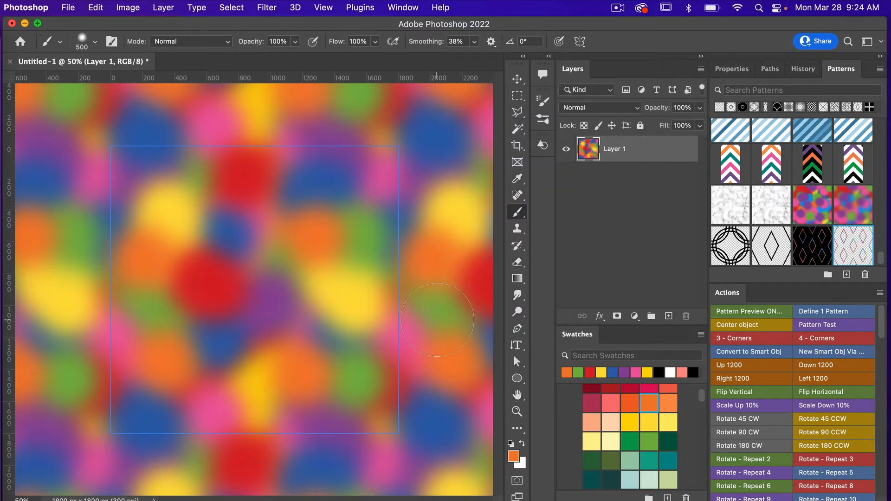
Define the blurred tile as a new pattern, keeping the suggested name
left_click(90, 9)
left_click(173, 354)
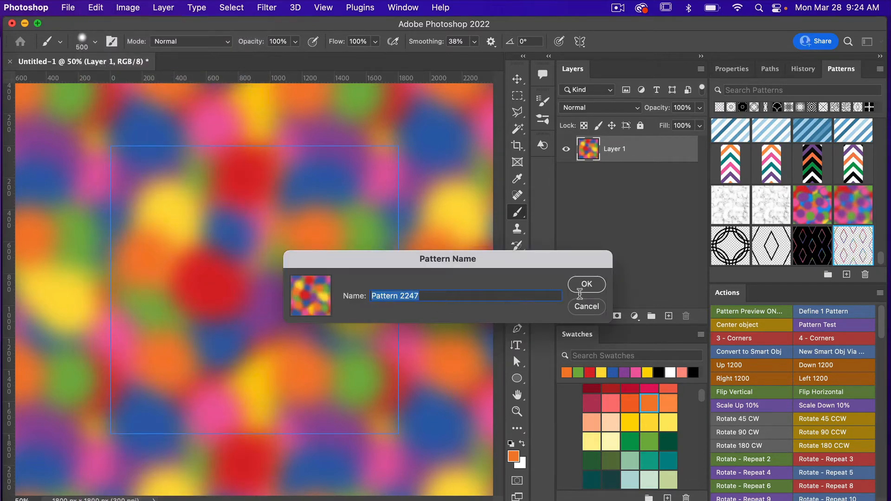
left_click(587, 285)
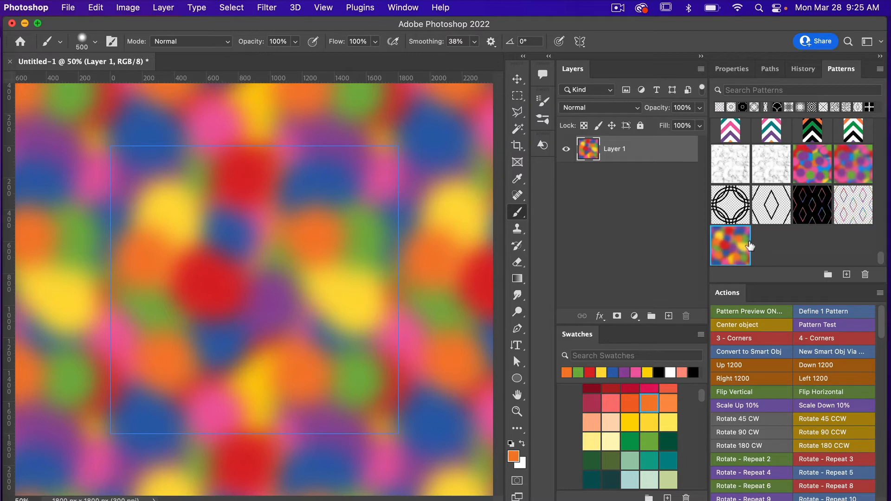
left_click(403, 7)
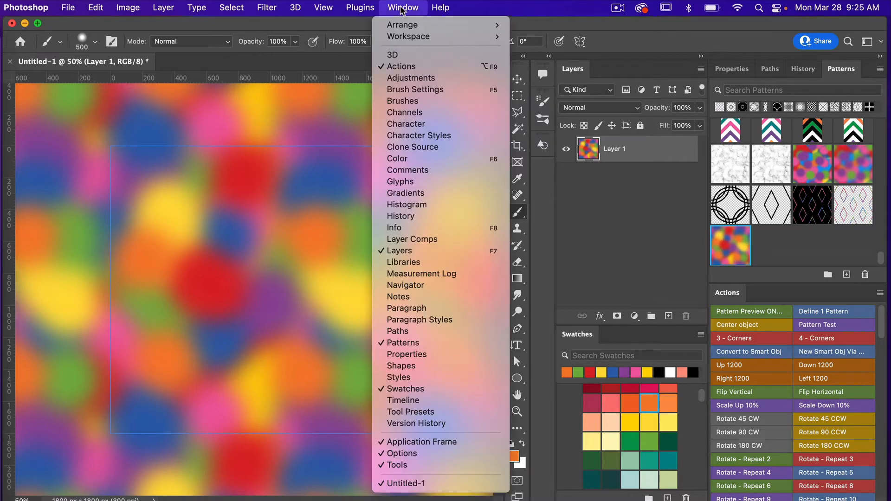
left_click(775, 244)
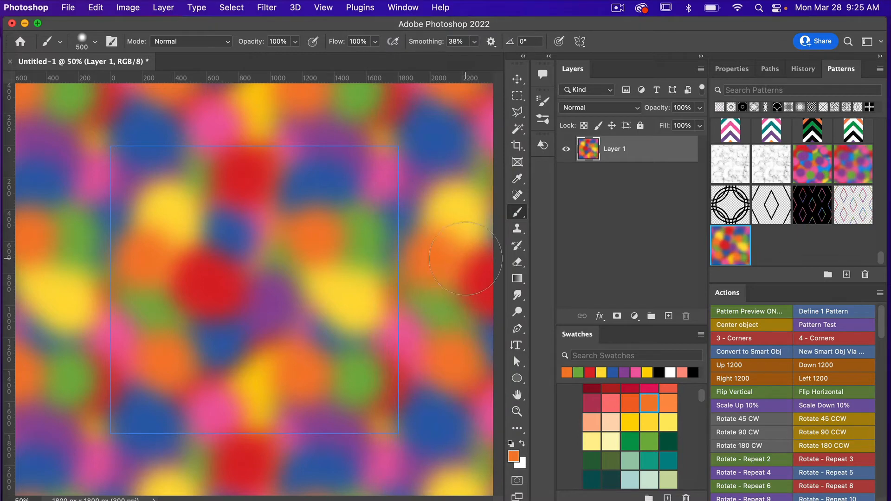
Turn off Pattern Preview for the painted tile document
left_click(323, 7)
left_click(364, 216)
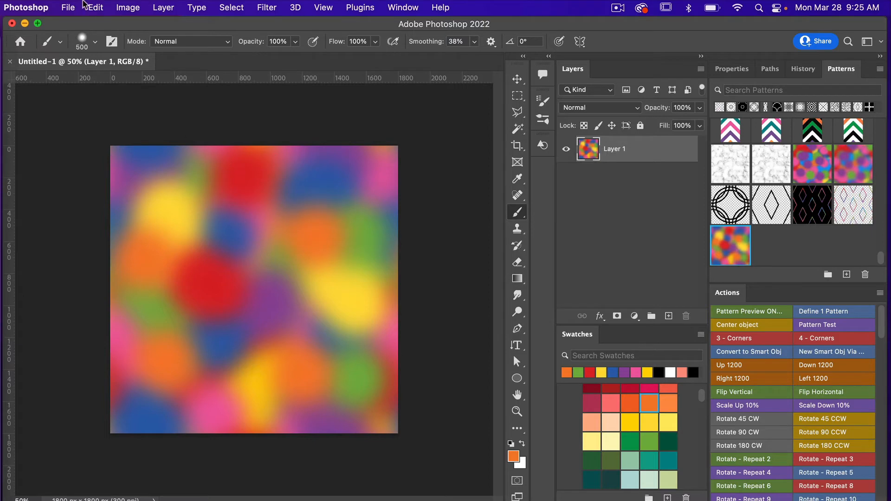
Create a new 900 × 900 pixel document at 300 pixels per inch with a transparent background and an artboard
left_click(68, 8)
left_click(73, 24)
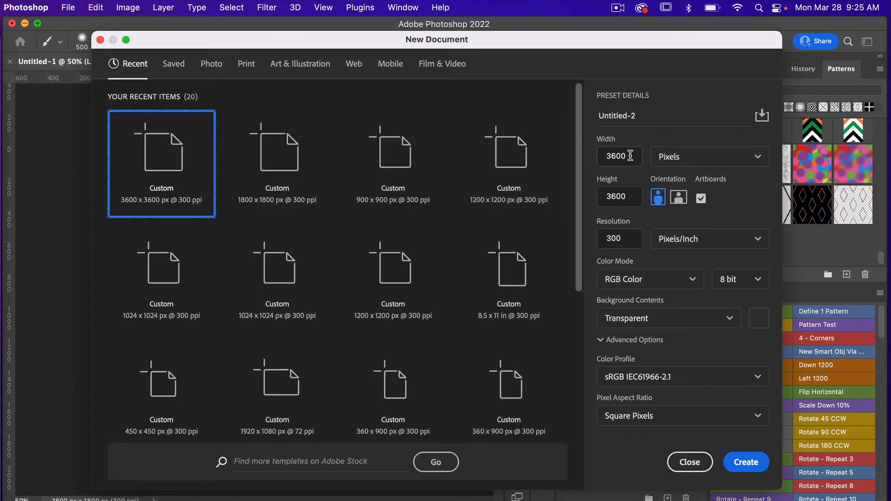
left_click_drag(632, 156, 554, 154)
type("900")
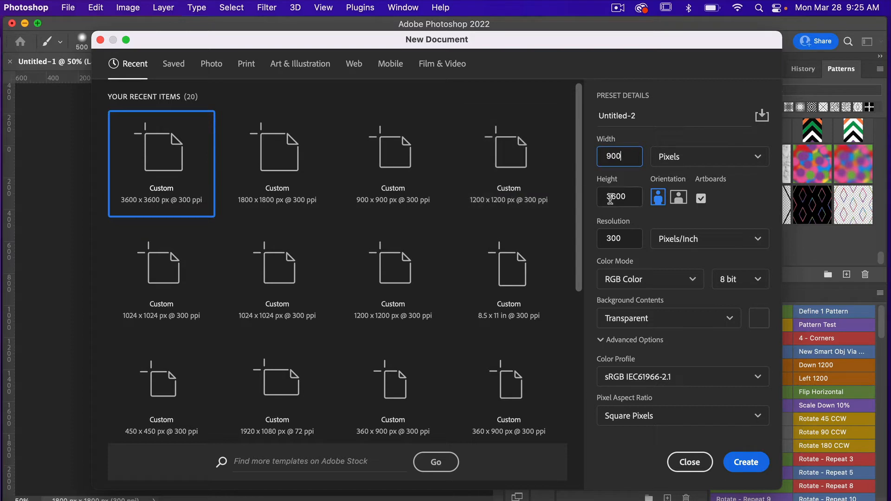
left_click_drag(634, 197, 560, 194)
type("900")
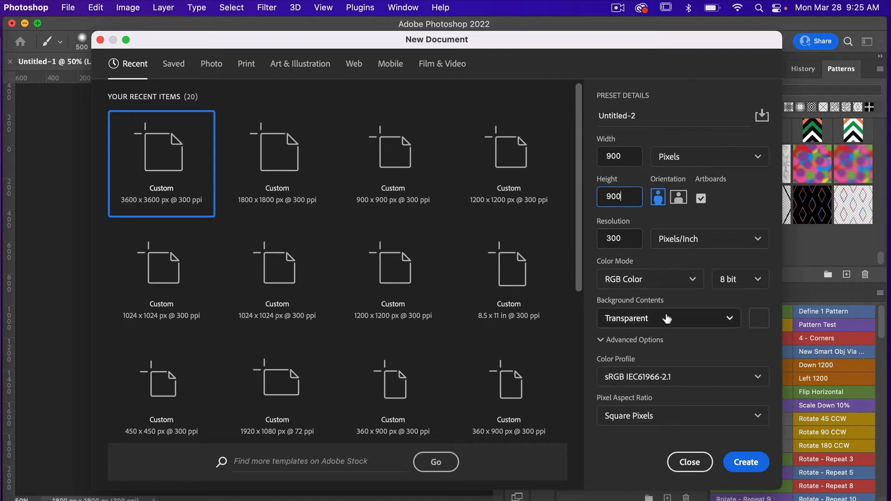
left_click(744, 463)
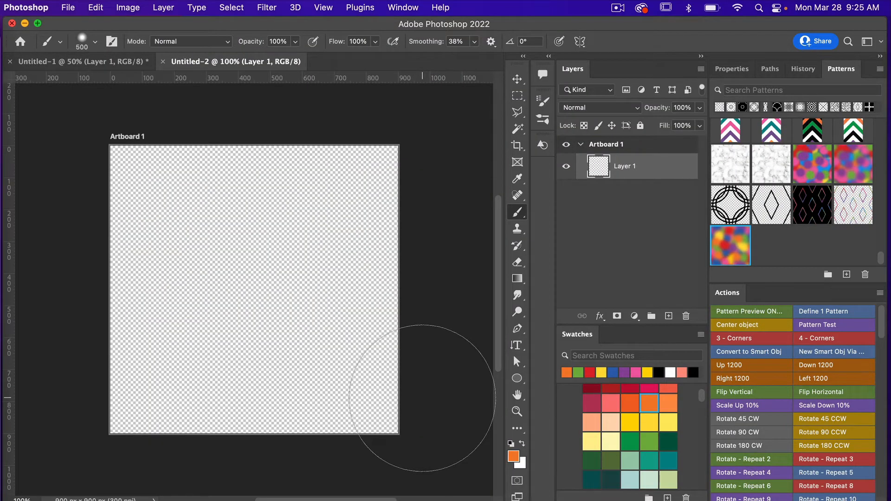
Restore the default black and white colors and add a guide layout of four columns and two rows to the artboard
key("v")
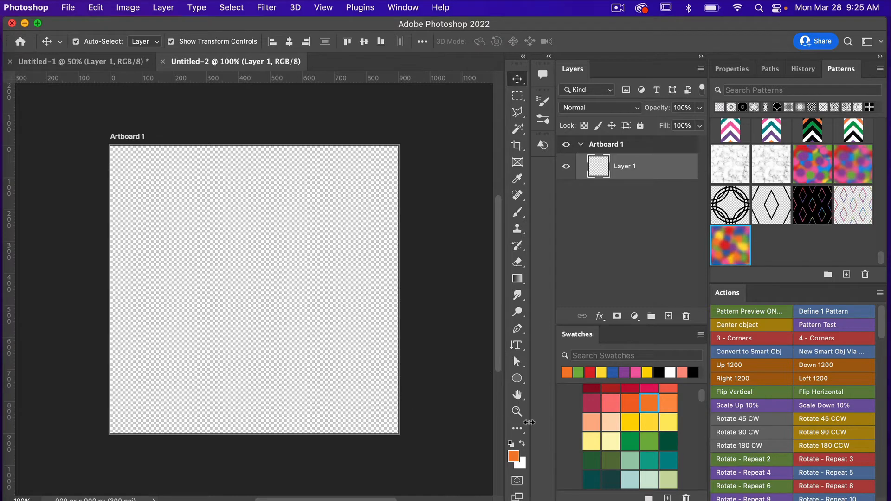
key("d")
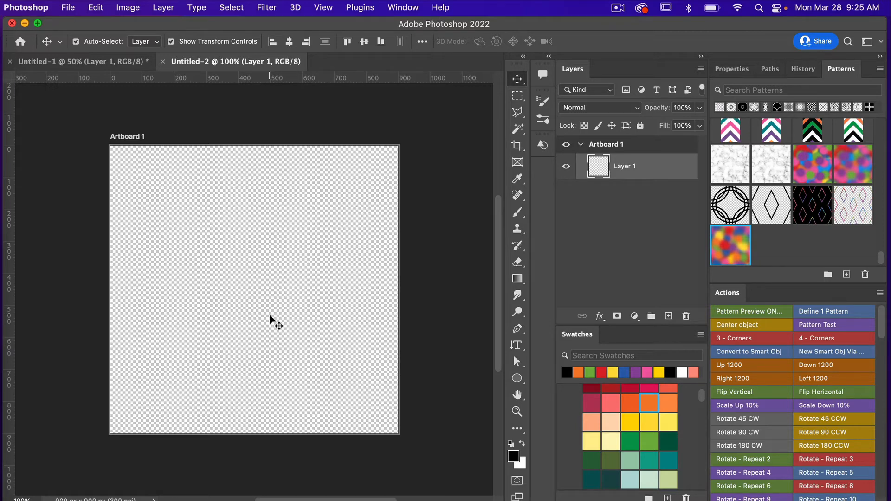
left_click(323, 8)
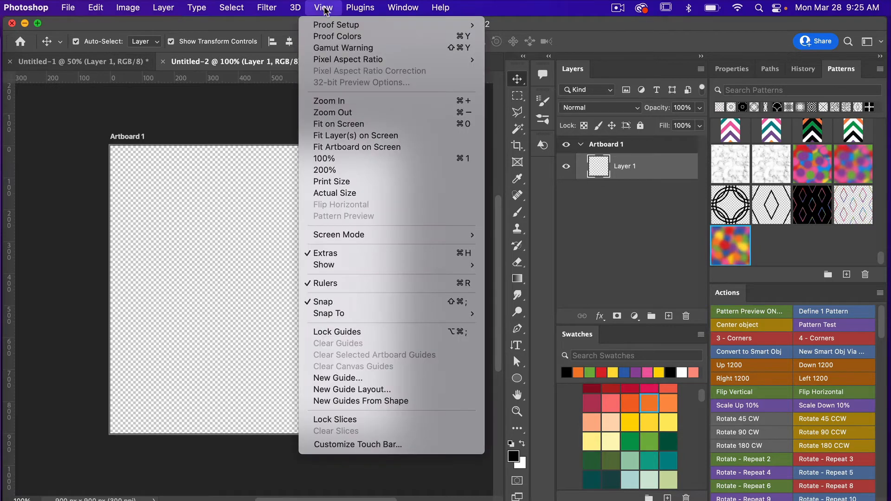
left_click(391, 389)
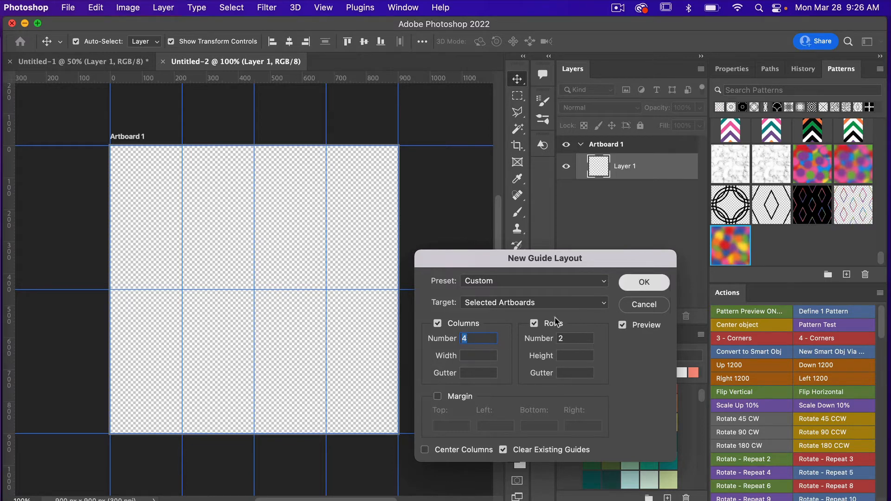
key("Return")
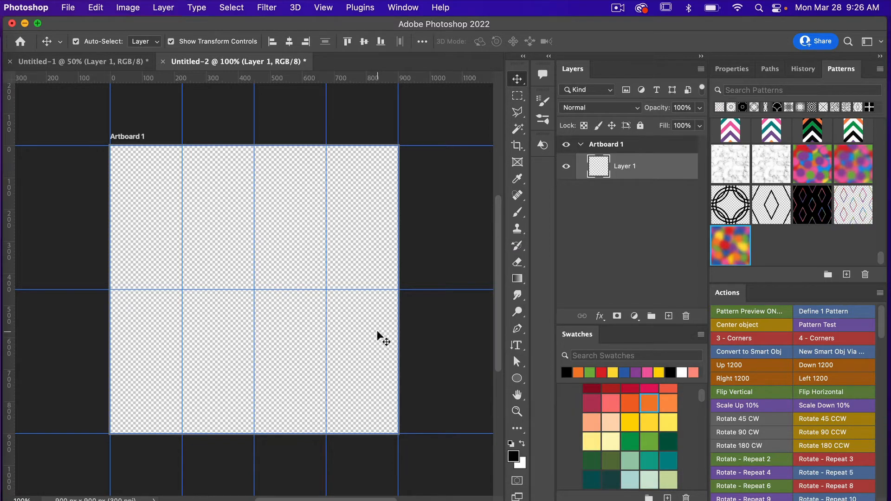
Draw a closed diamond with the Pen tool, 450 px wide and 900 px high, with its corners on the artboard's guide intersections
left_click(522, 330)
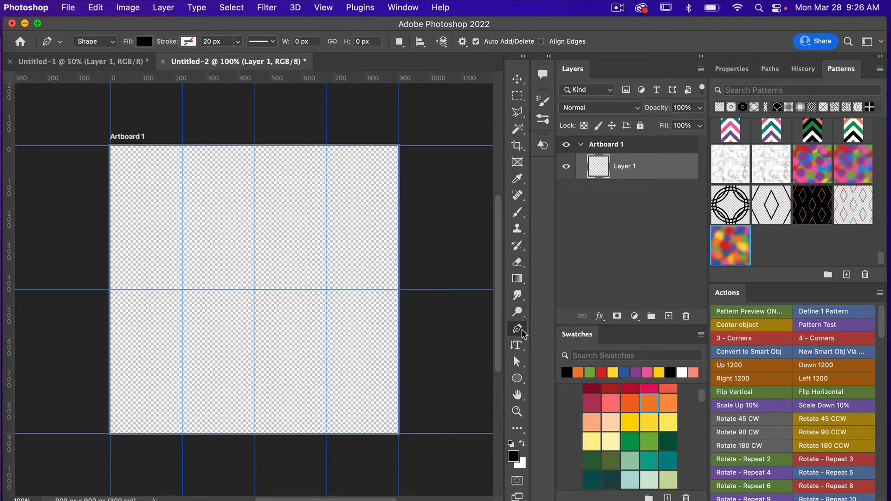
left_click(254, 146)
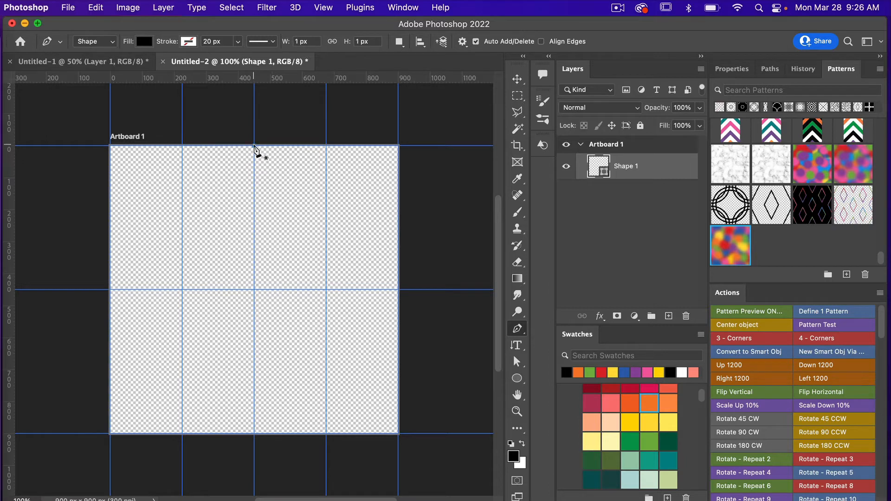
left_click(181, 290)
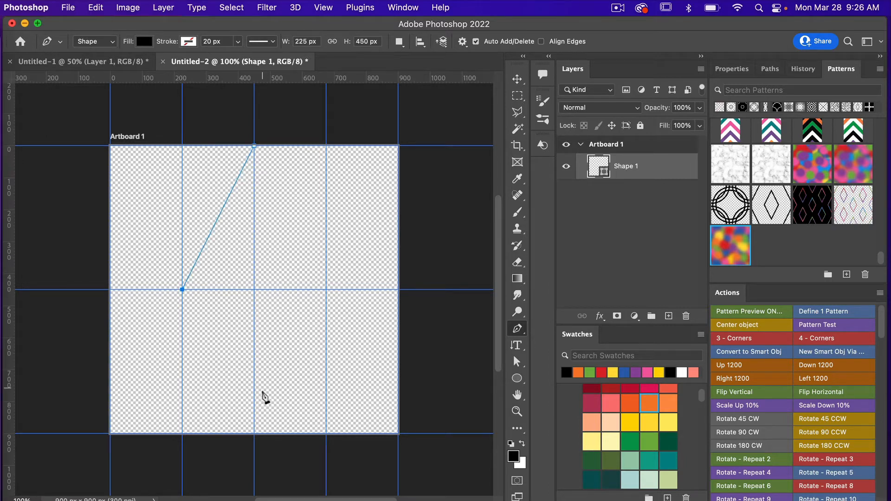
left_click(255, 434)
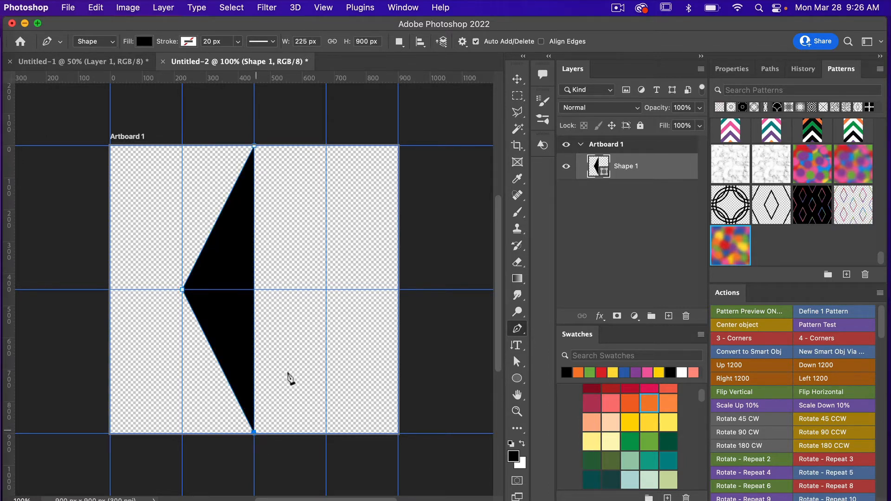
left_click(327, 289)
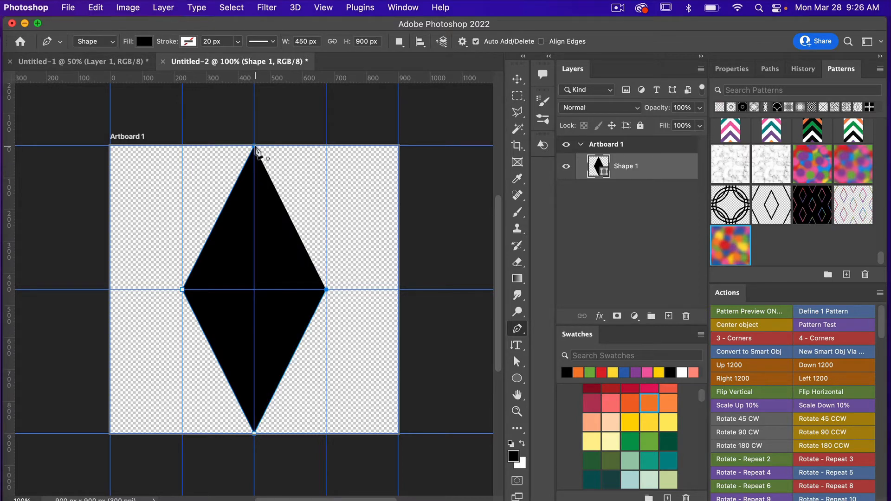
left_click(255, 148)
Remove the diamond's fill and give it a black stroke 30 px wide
left_click(144, 41)
left_click(68, 68)
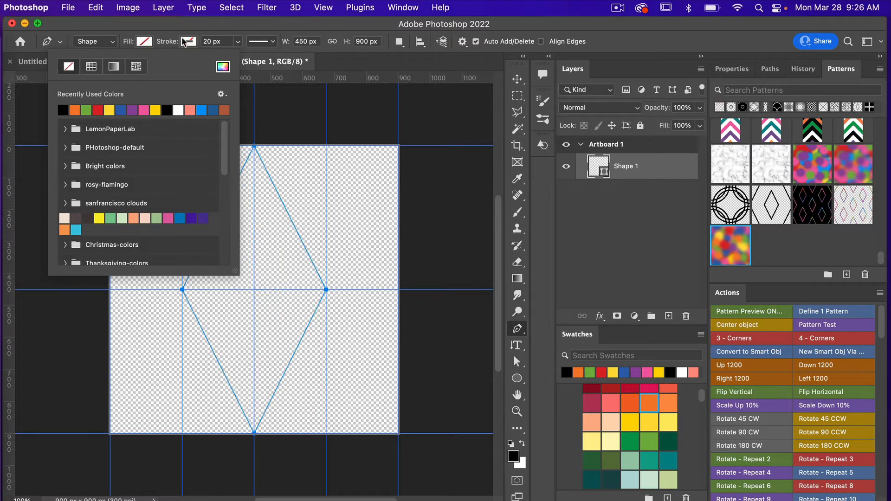
left_click(189, 42)
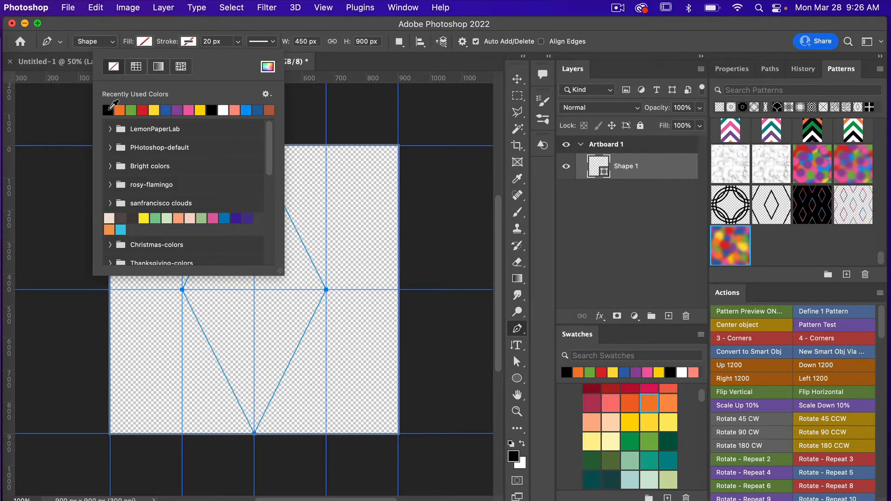
left_click(108, 110)
left_click(219, 29)
left_click(219, 42)
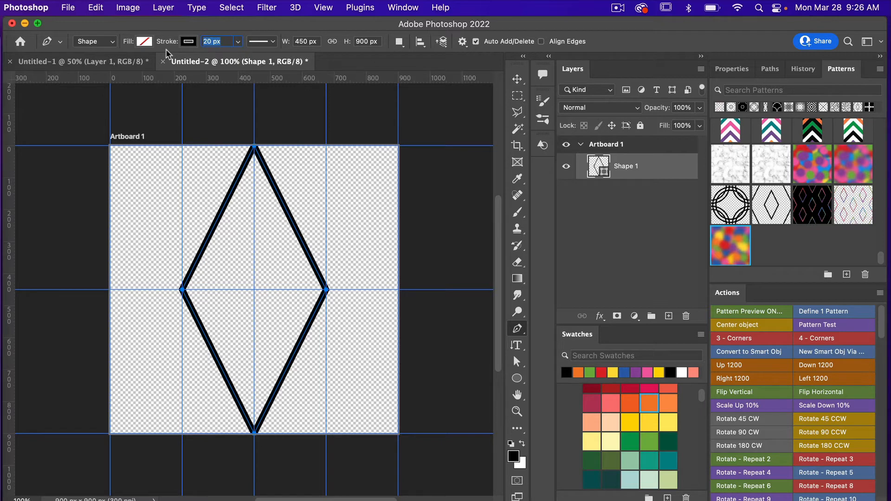
type("30")
key("Return")
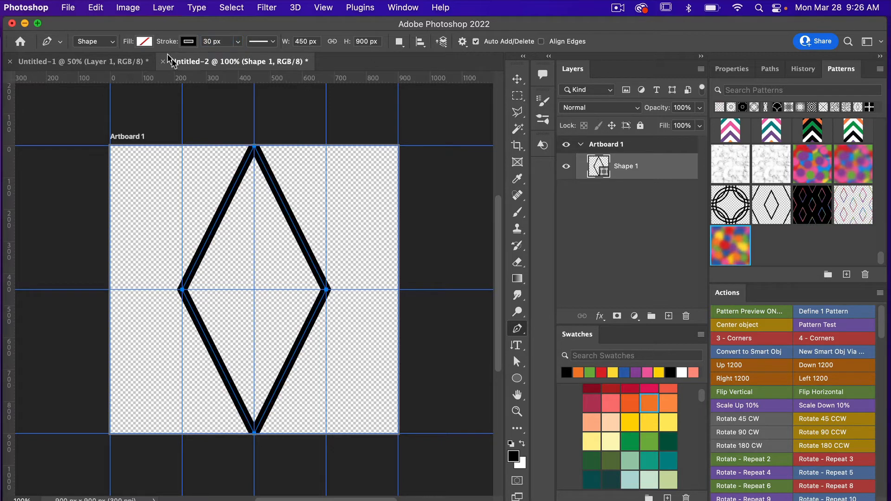
Align the diamond's stroke to the inside of its path
left_click(269, 43)
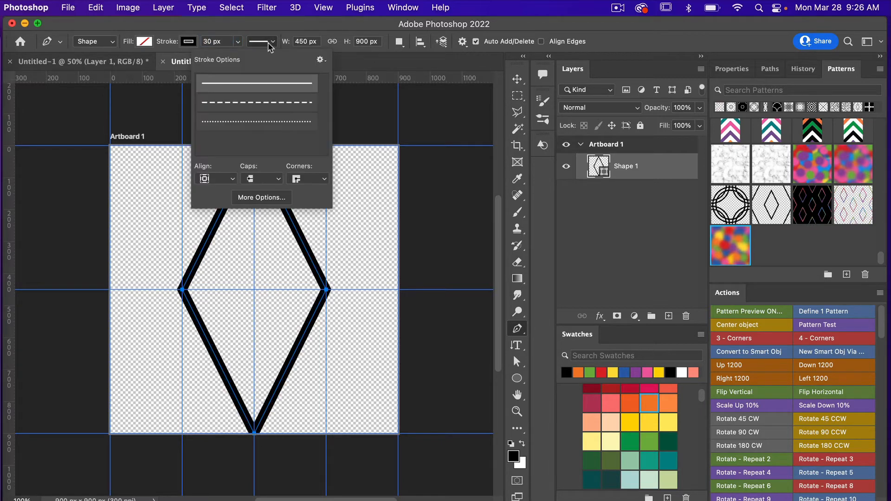
left_click(230, 180)
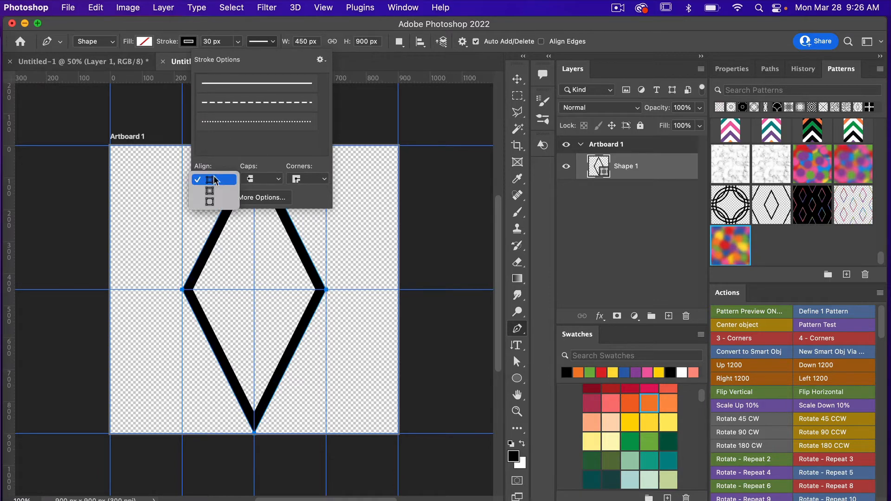
left_click(211, 179)
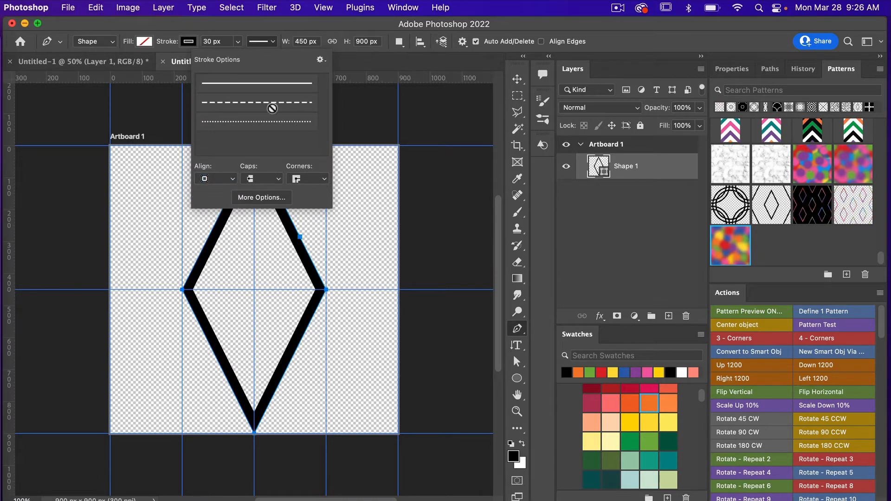
left_click(283, 27)
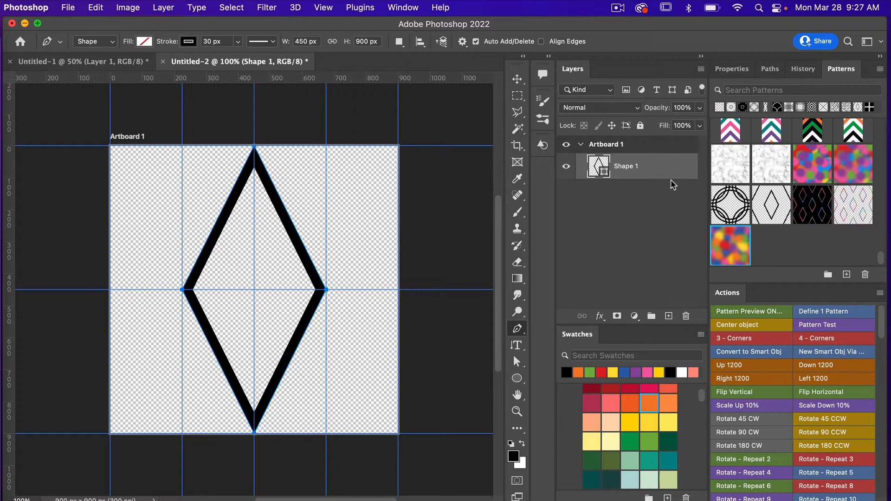
Convert the diamond layer to a smart object and clear all guides from the document
right_click(644, 169)
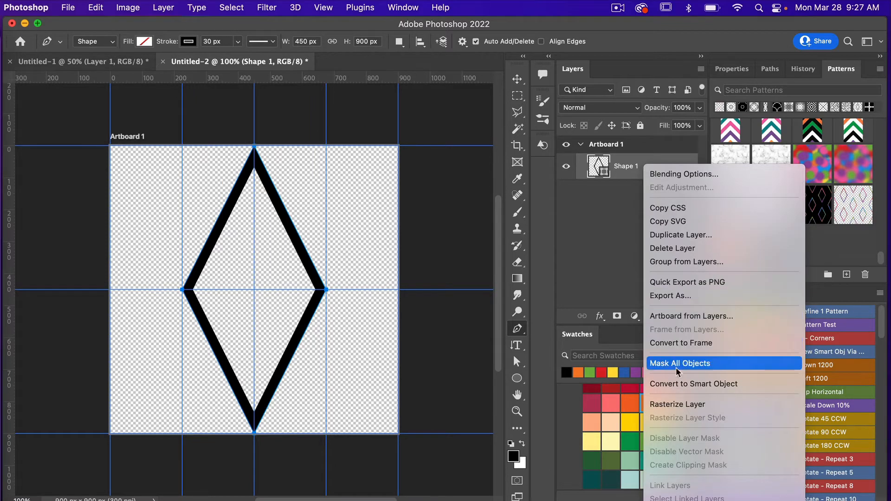
left_click(676, 384)
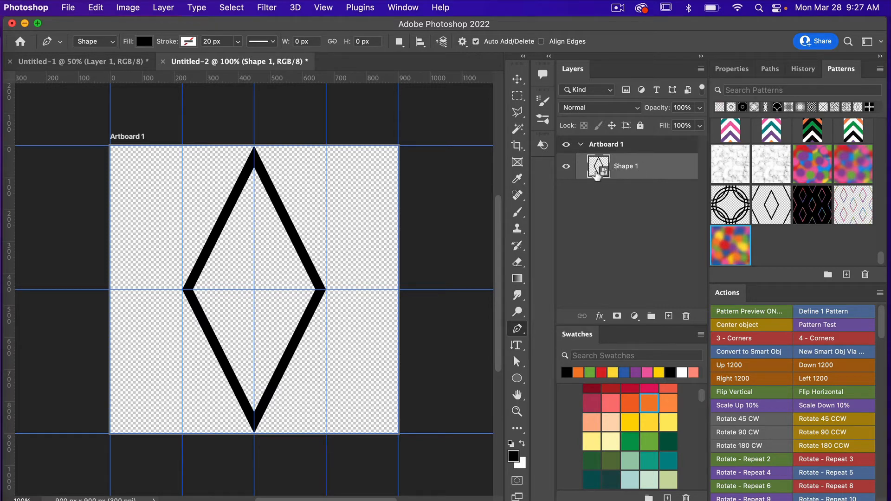
key("v")
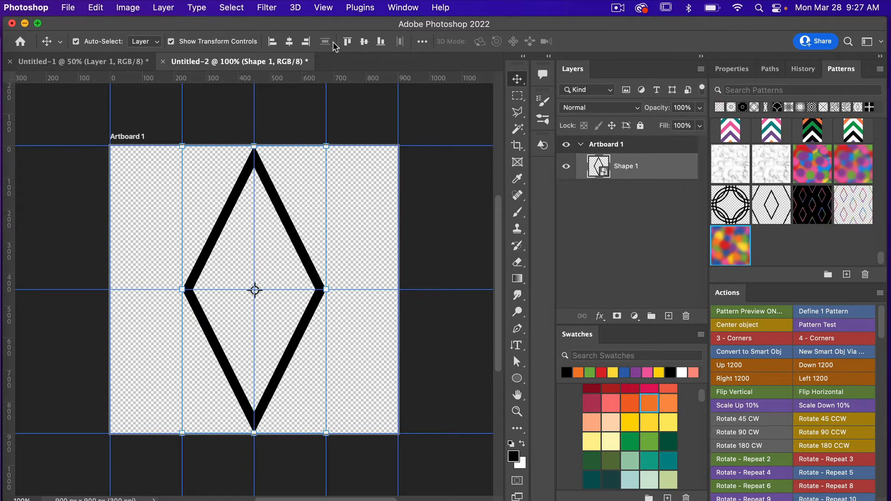
left_click(324, 8)
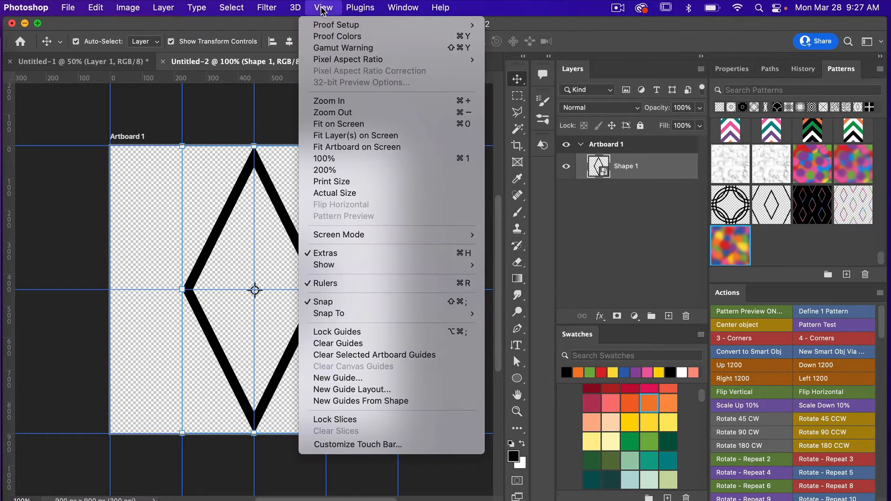
left_click(340, 343)
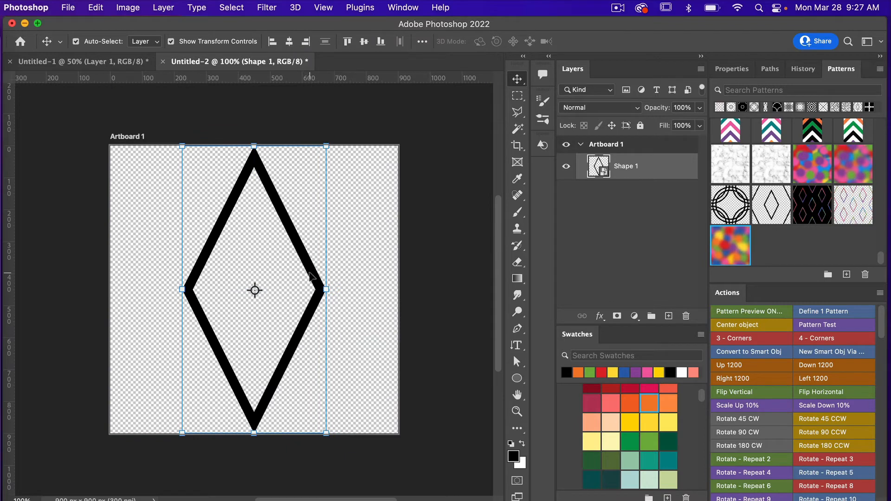
Scale the diamond proportionally to 75% about its center, apply the transform and deselect the layer
key("ctrl+t")
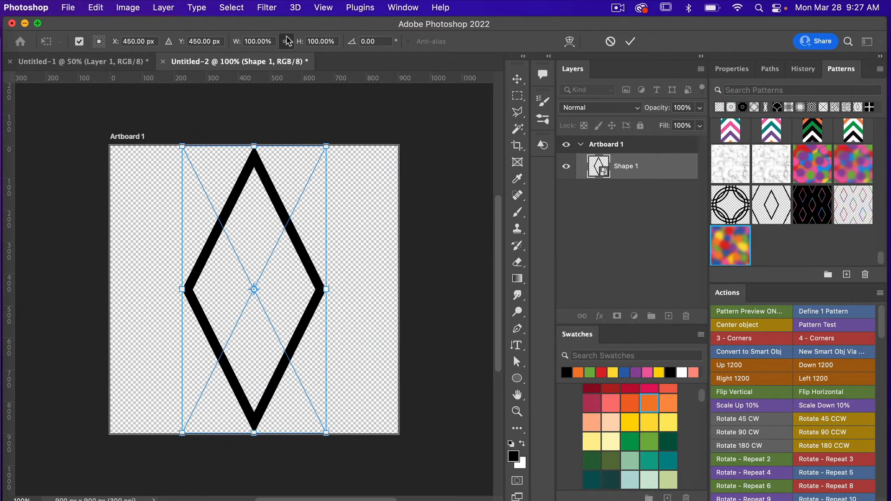
left_click(252, 41)
type("90")
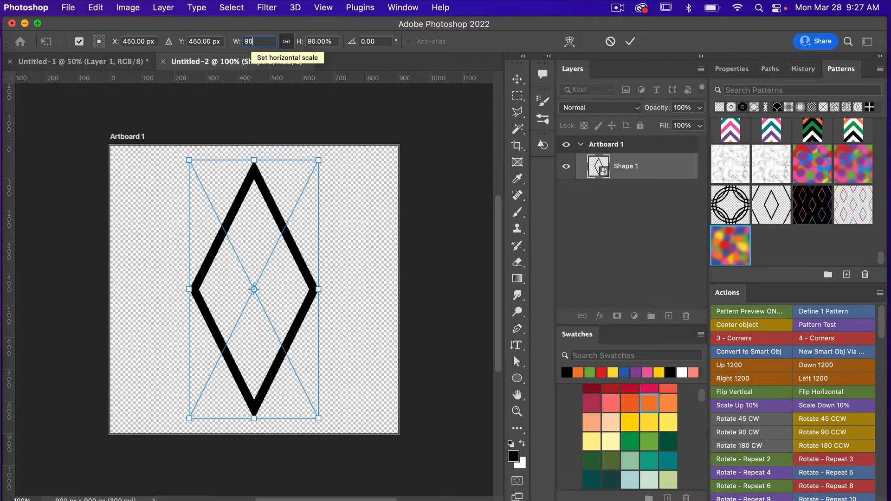
key("Return")
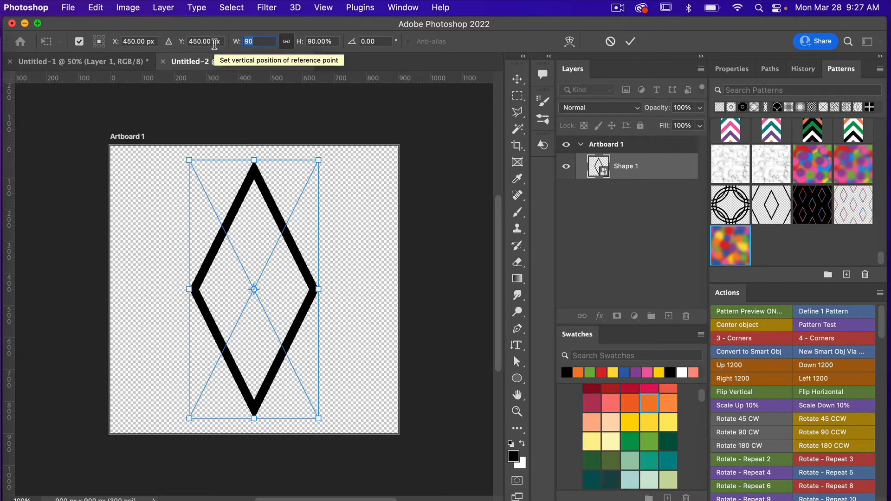
type("75")
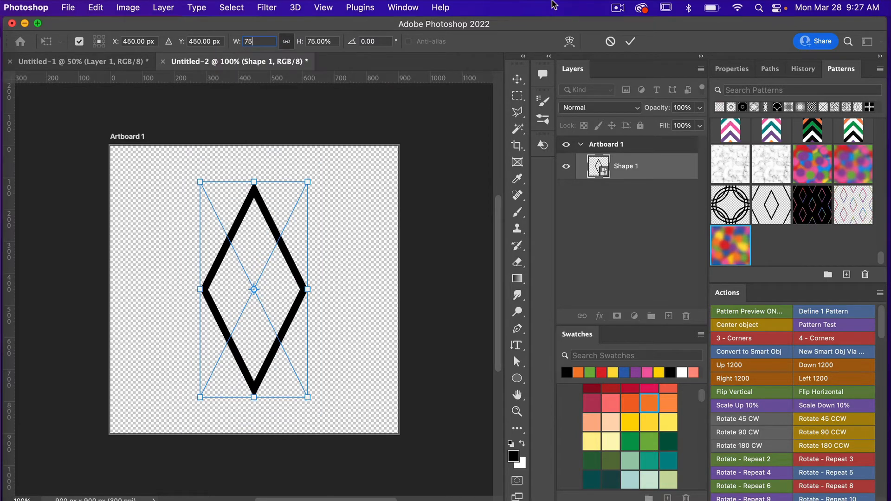
left_click(630, 41)
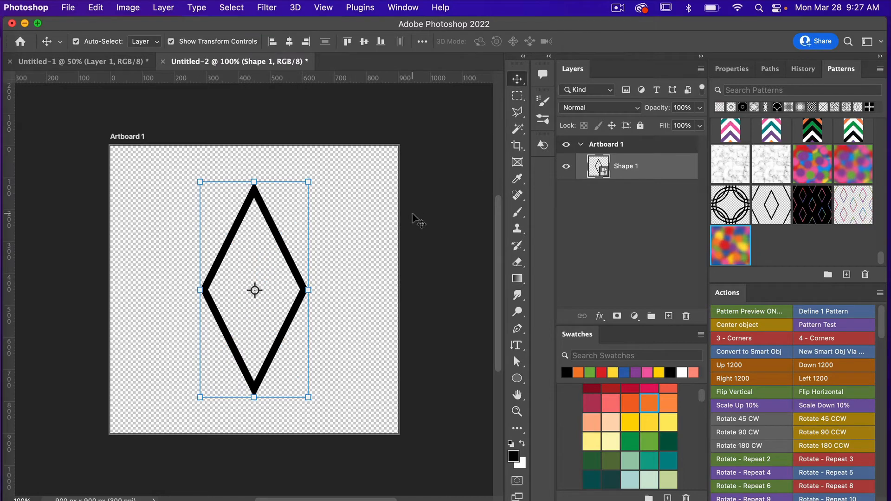
left_click(366, 244)
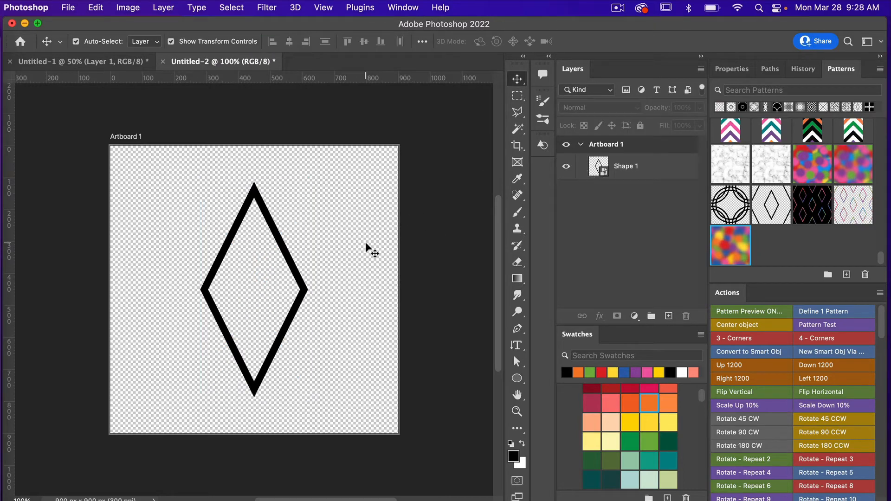
left_click(324, 11)
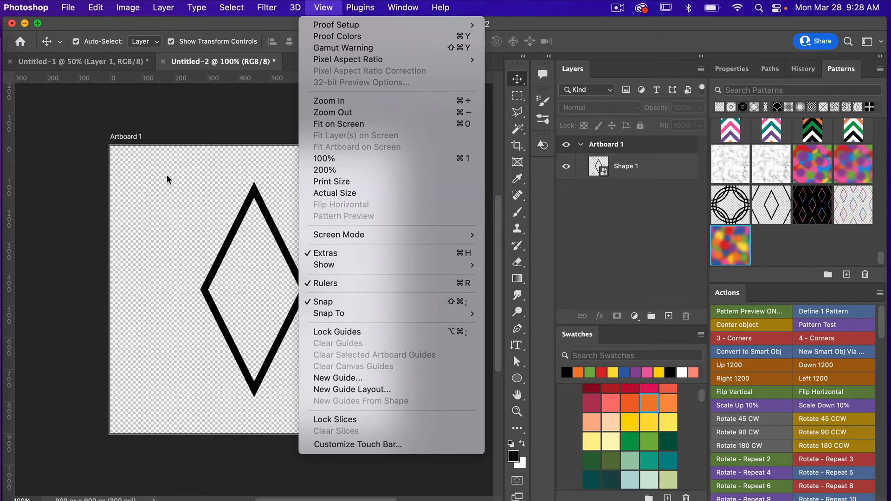
left_click(282, 168)
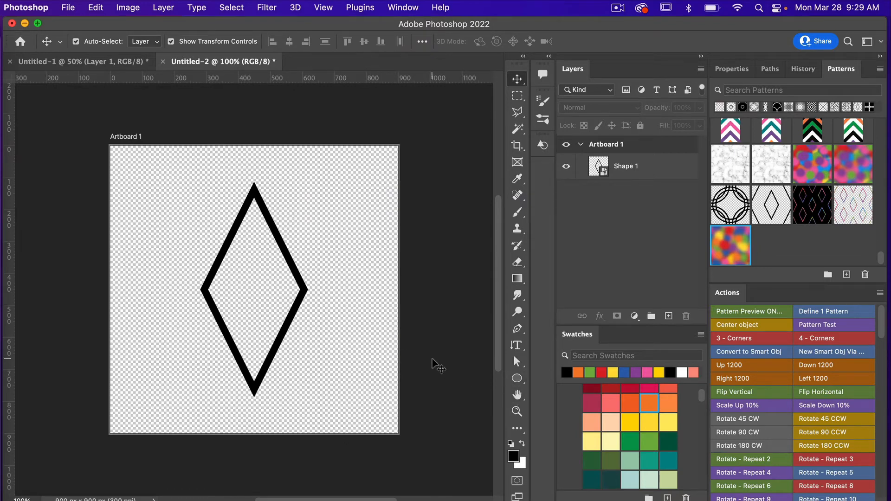
Create a black 900 × 900 px rectangle from the center of the artboard with the Rectangle tool
left_click(517, 378)
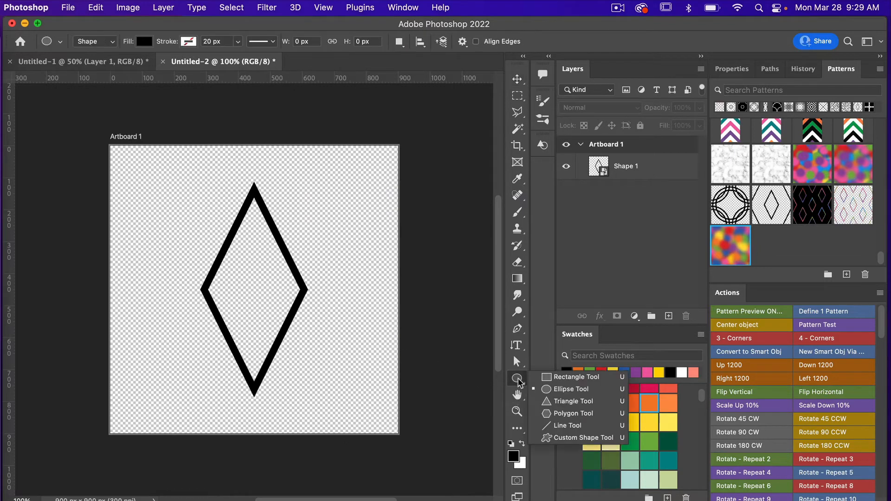
left_click(573, 371)
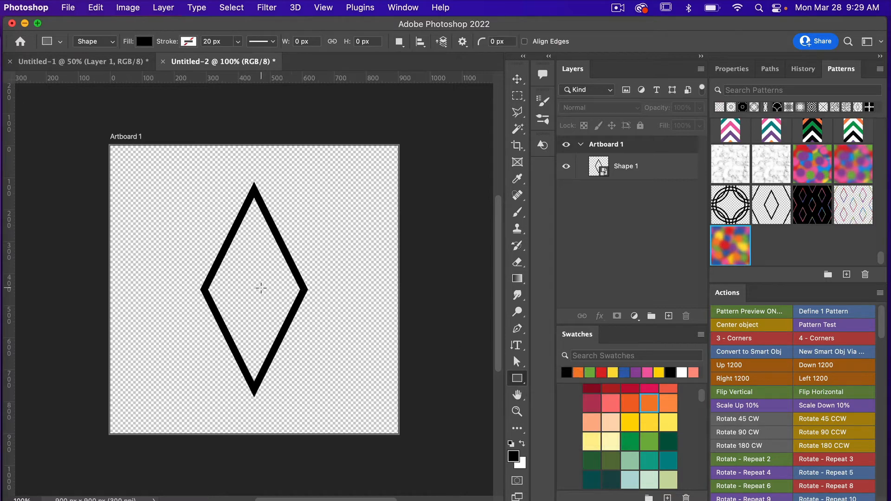
left_click(261, 288)
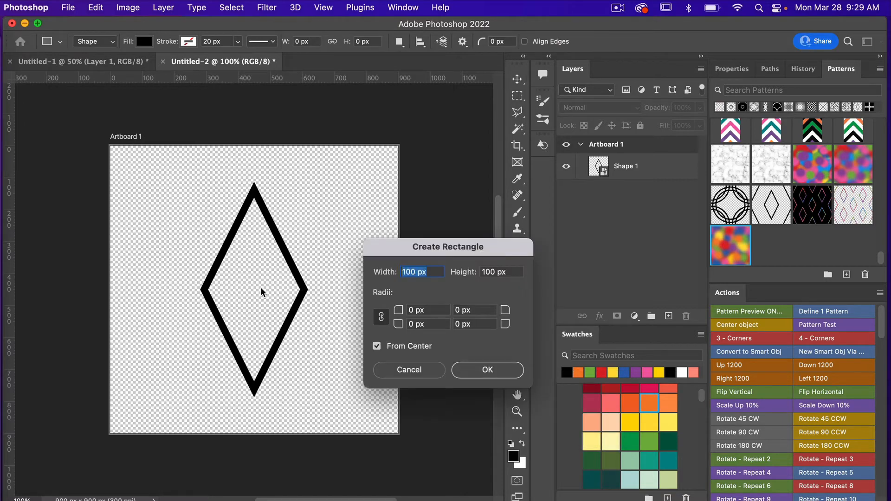
type("900")
key("Tab")
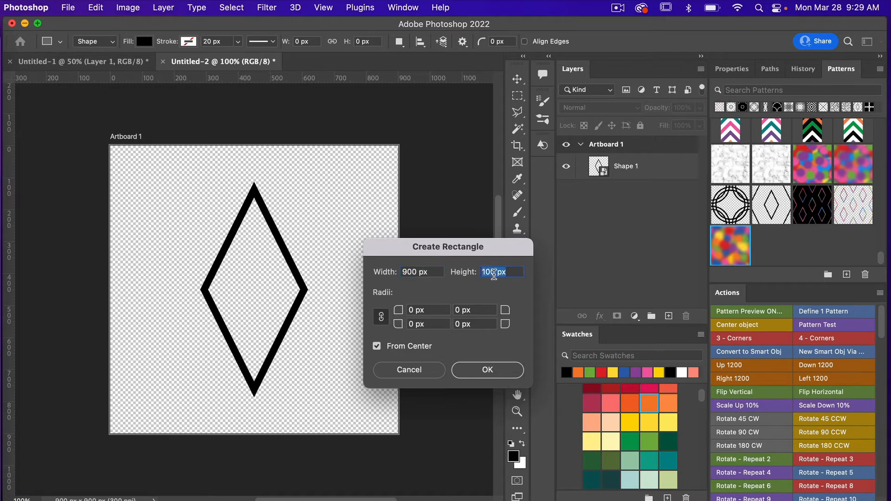
type("900")
left_click(479, 372)
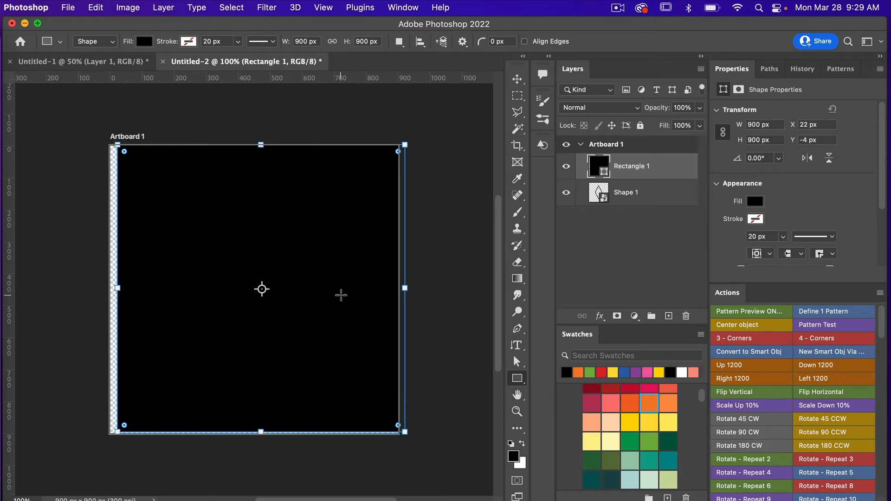
Select the whole artboard area and center the black rectangle in it horizontally and vertically
key("m")
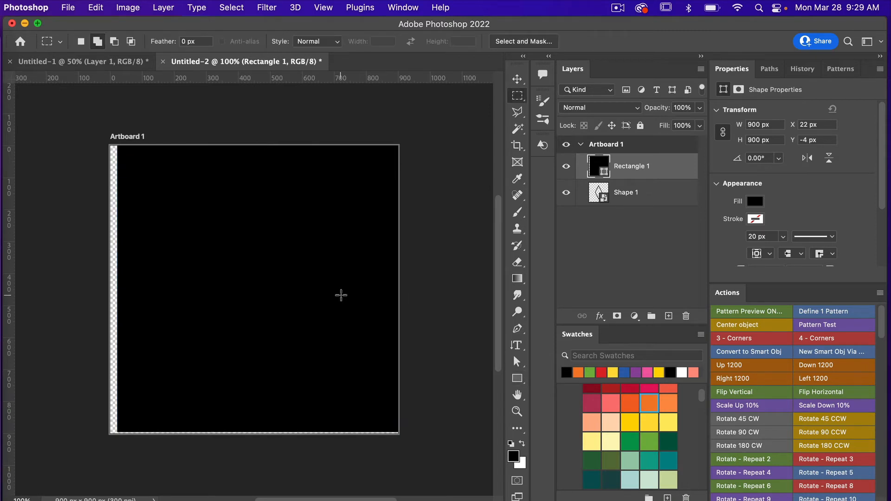
key("super+a")
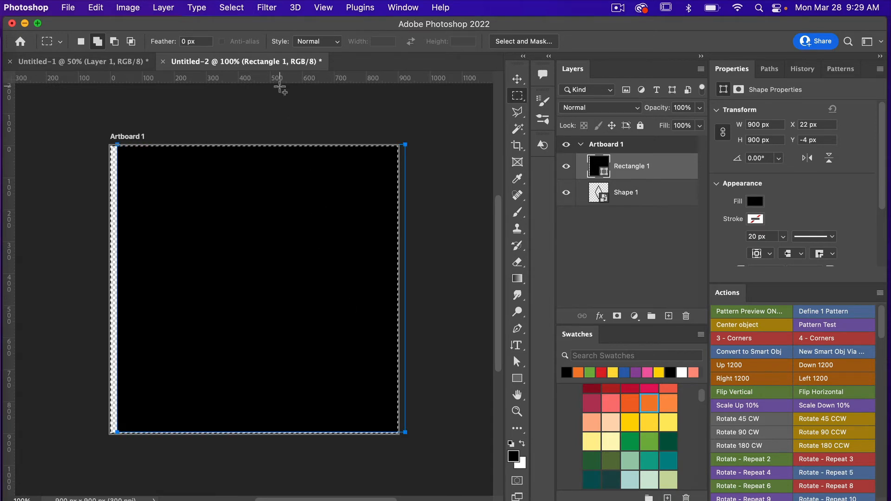
key("v")
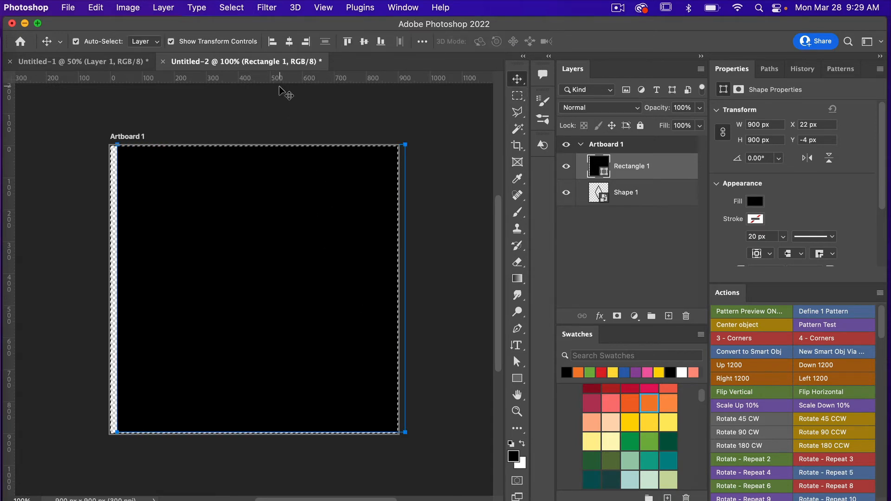
left_click(289, 43)
left_click(364, 43)
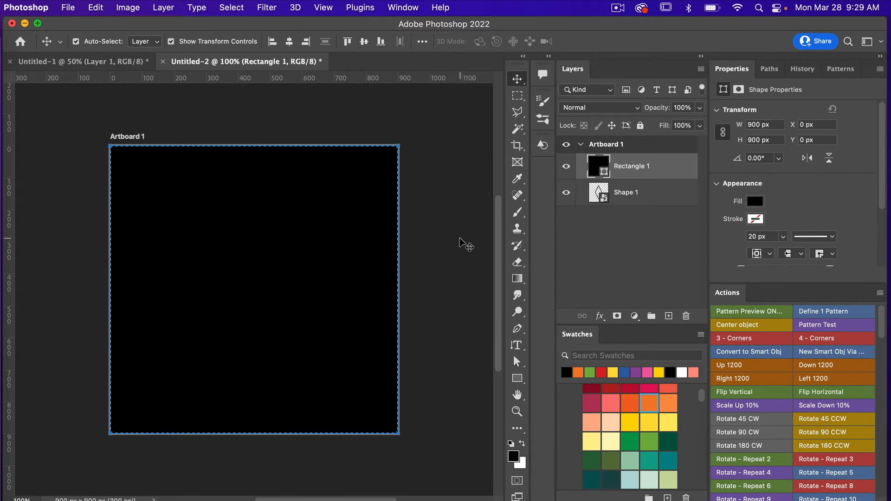
Clear the selection, move the black rectangle below the diamond layer and convert both layers into one smart object
key("ctrl+d")
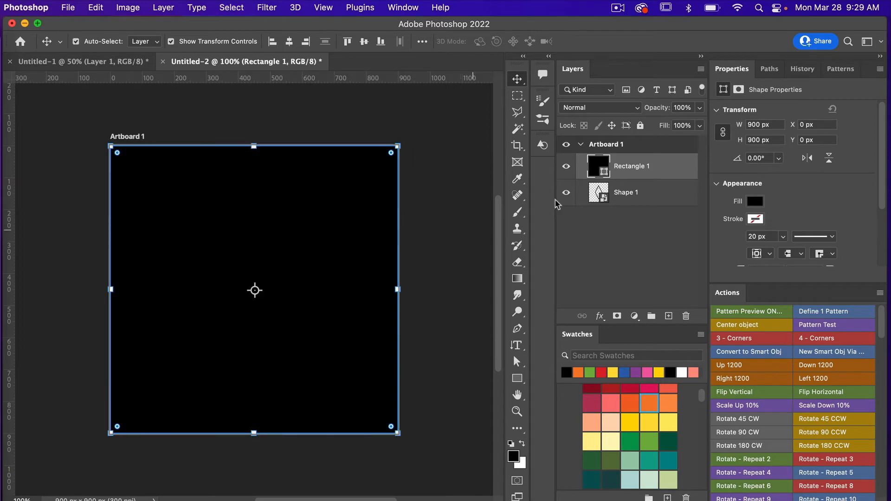
left_click_drag(636, 170, 629, 201)
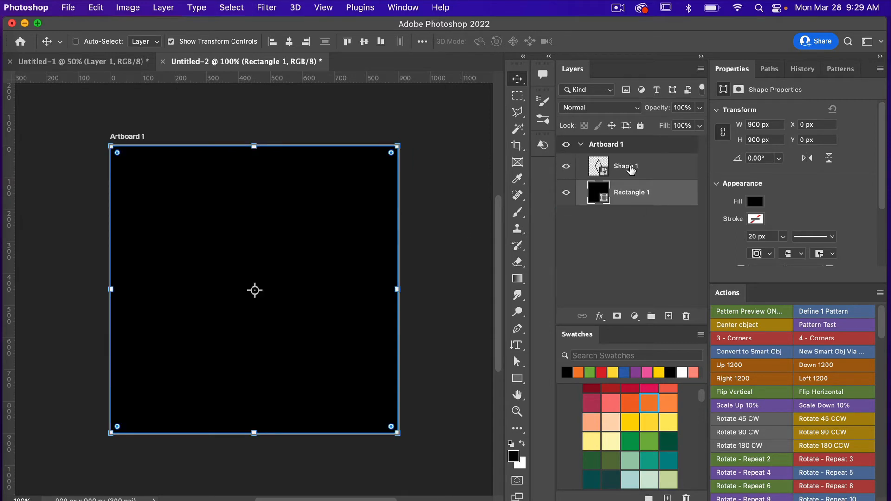
left_click(631, 171, "shift")
right_click(630, 165)
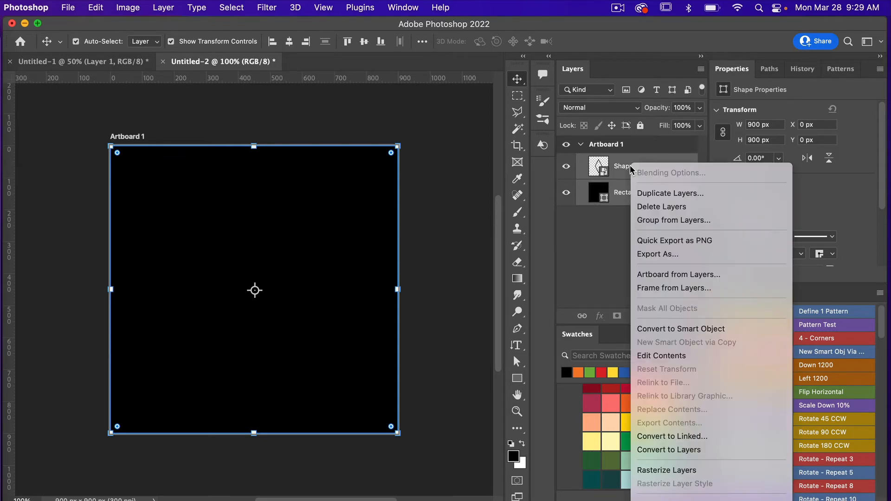
left_click(683, 330)
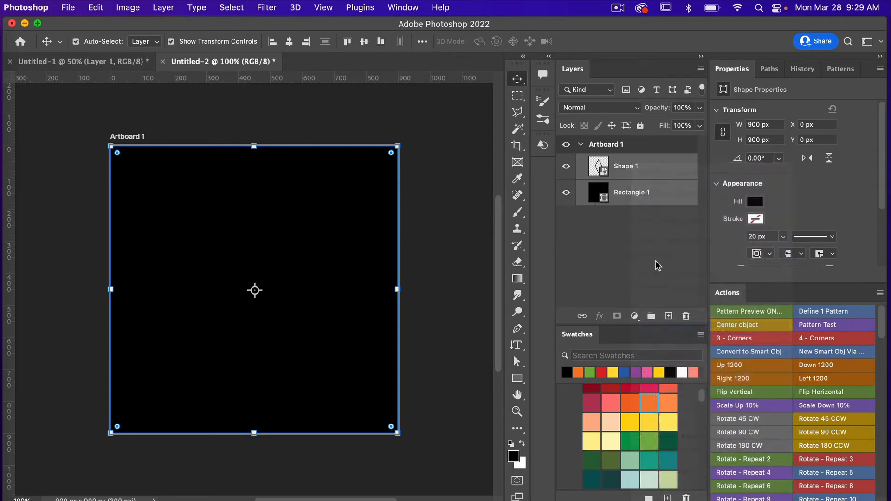
Open the combined smart object's contents, hide the black rectangle layer and turn on Pattern Preview
double_click(605, 173)
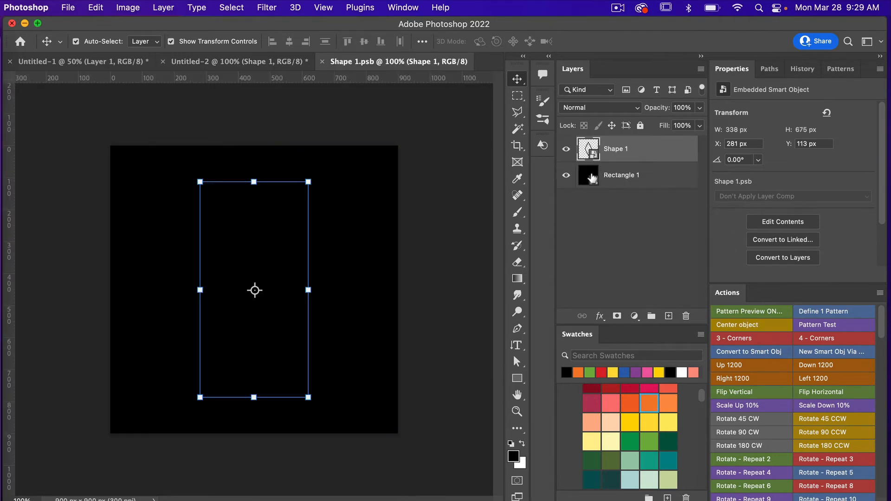
left_click(566, 175)
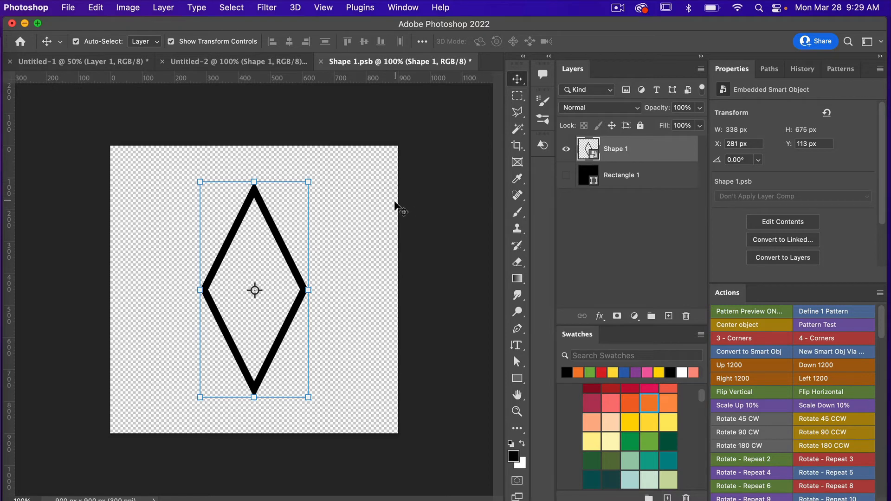
left_click(323, 7)
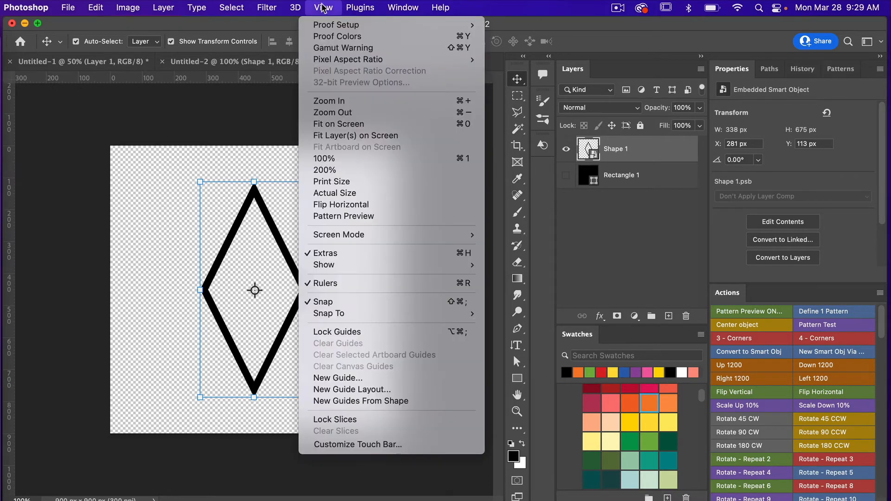
left_click(358, 217)
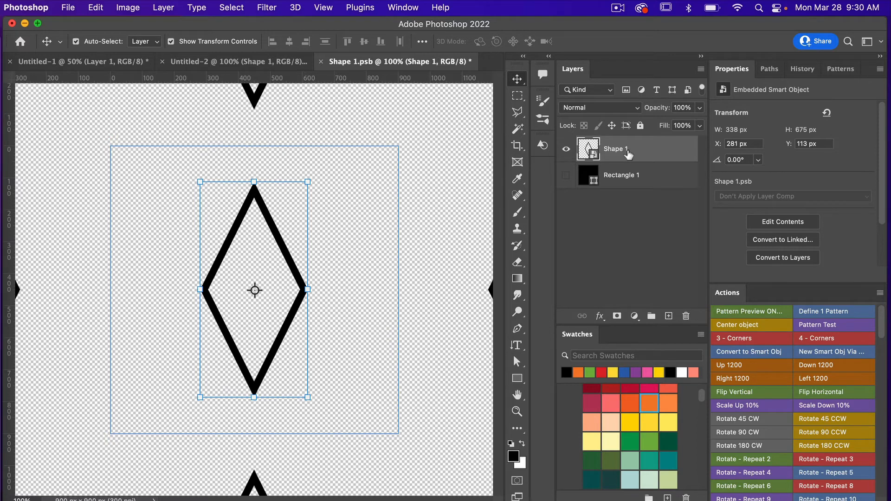
Duplicate the diamond layer and move the copy so that it is centered on a corner of the tile
key("super+j")
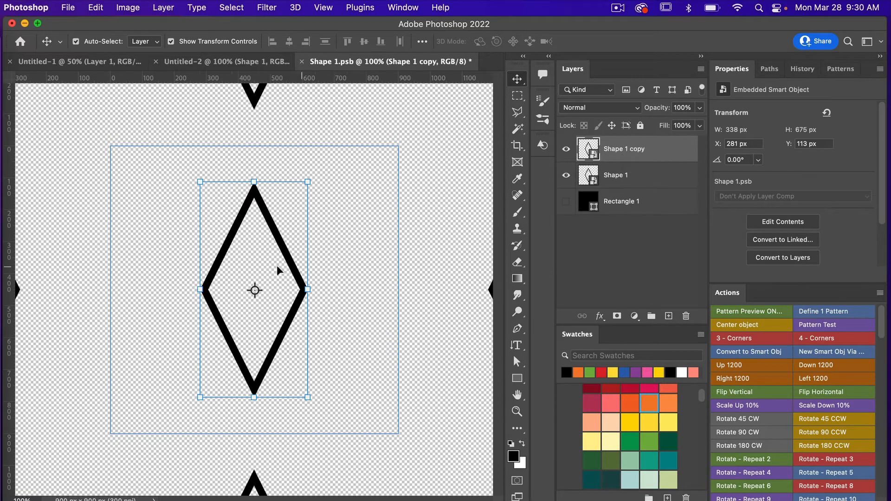
left_click_drag(284, 253, 430, 109)
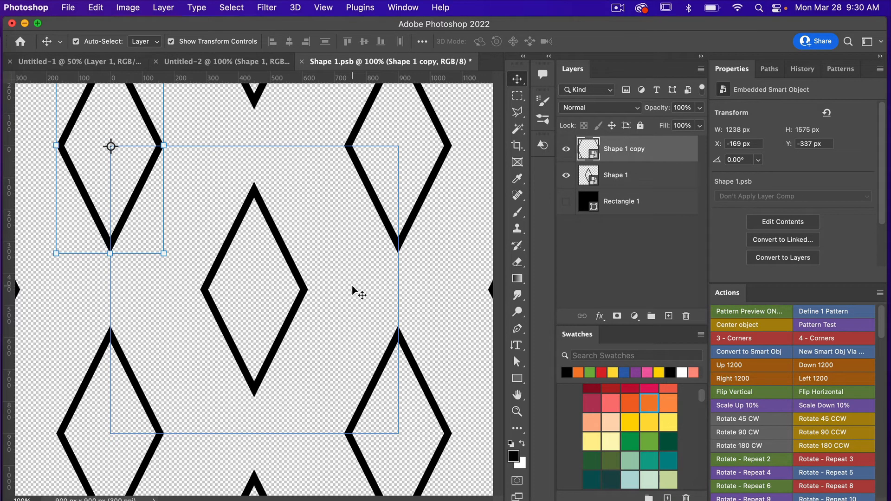
Define the diamond tile as a pattern named Shape 1.psb and show the saved patterns
left_click(98, 8)
left_click(144, 355)
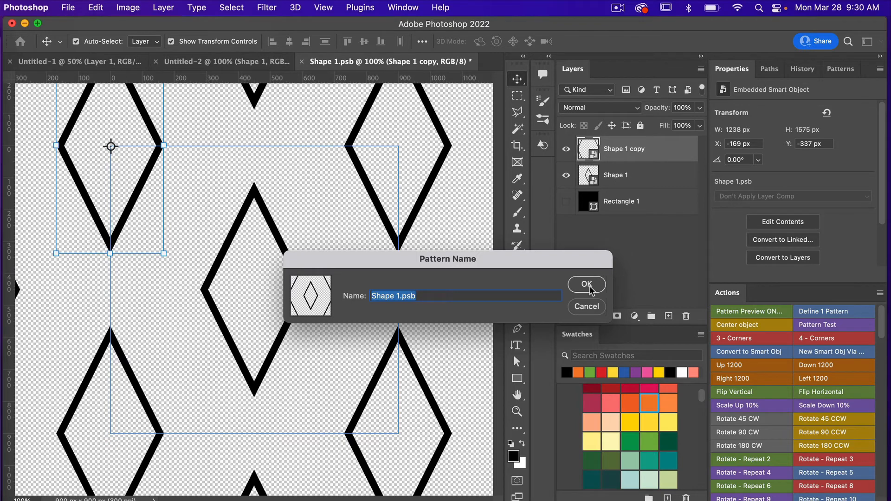
left_click(587, 284)
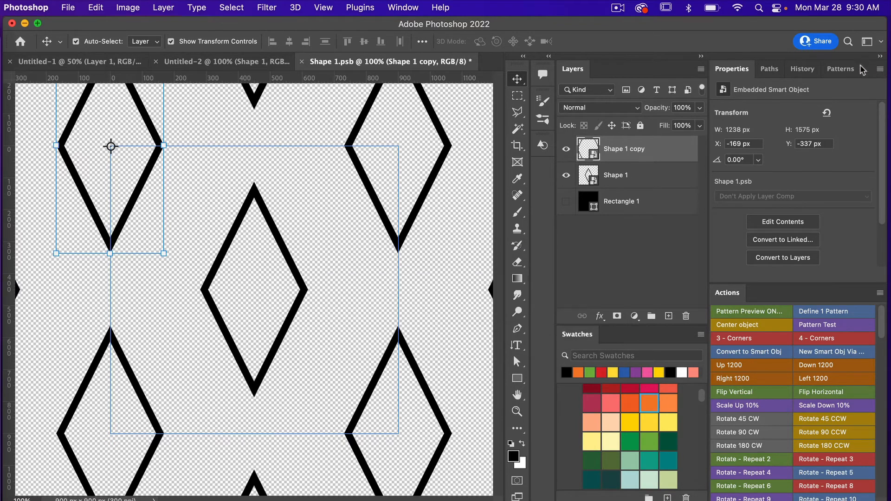
left_click(841, 69)
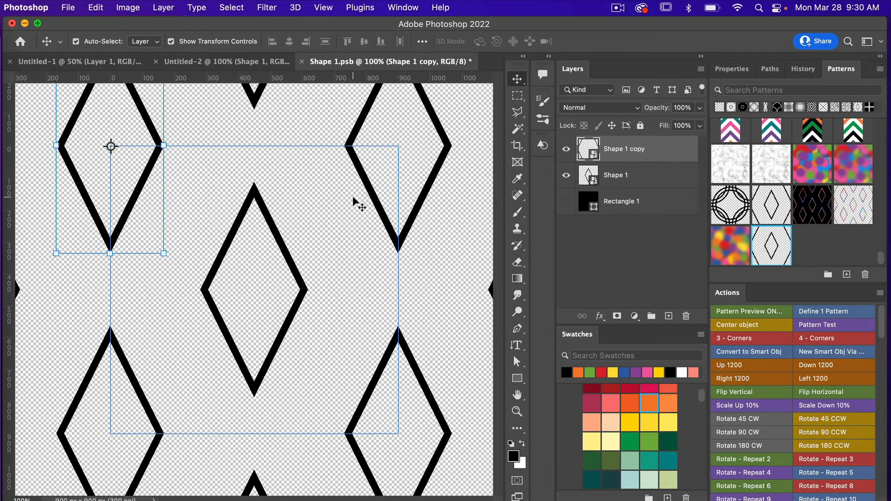
Turn off Pattern Preview, hide the diamond copy, then save and close the smart object's contents
left_click(323, 7)
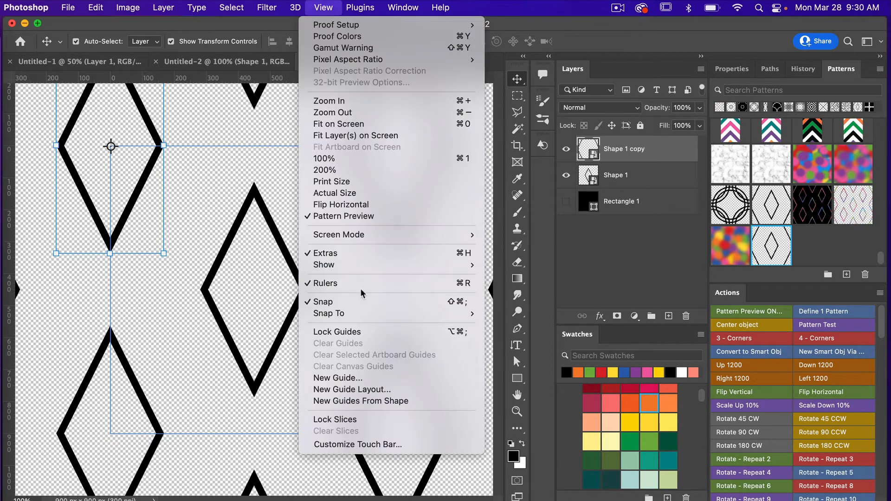
left_click(352, 217)
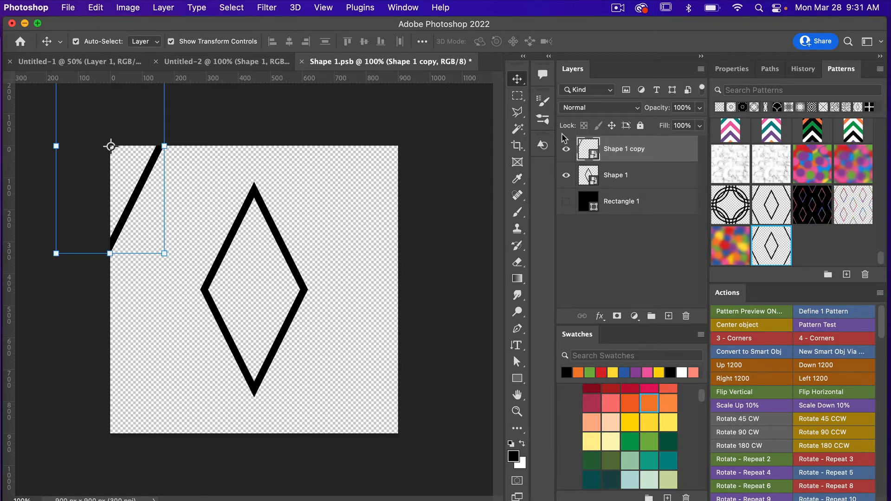
left_click(566, 149)
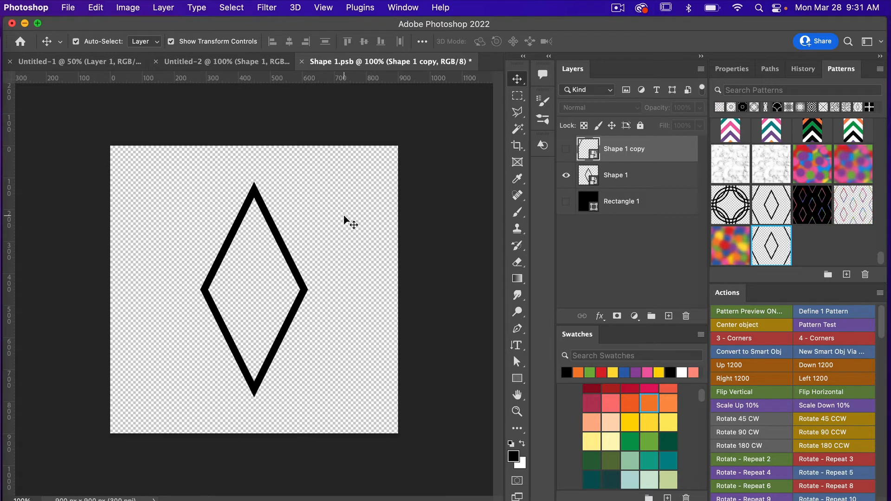
key("super+s")
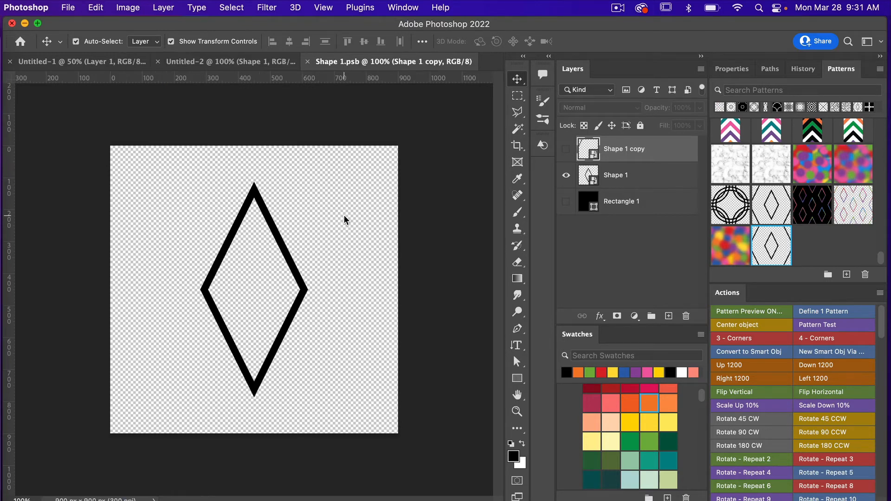
key("super+w")
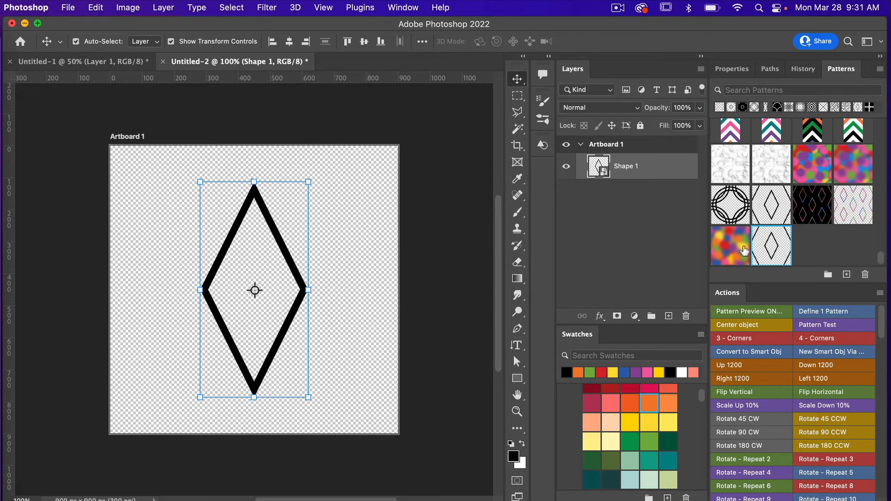
Create a new 3600 × 3600 px document at 300 ppi with a transparent background and an artboard
left_click(69, 10)
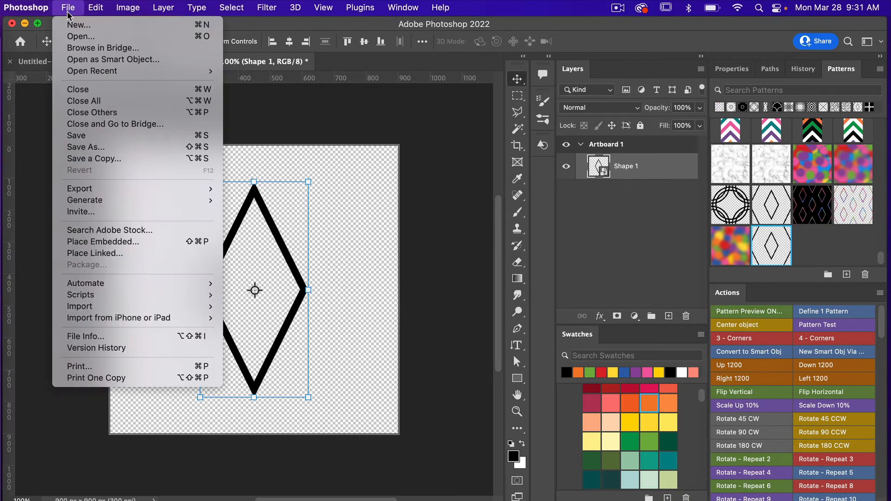
left_click(71, 26)
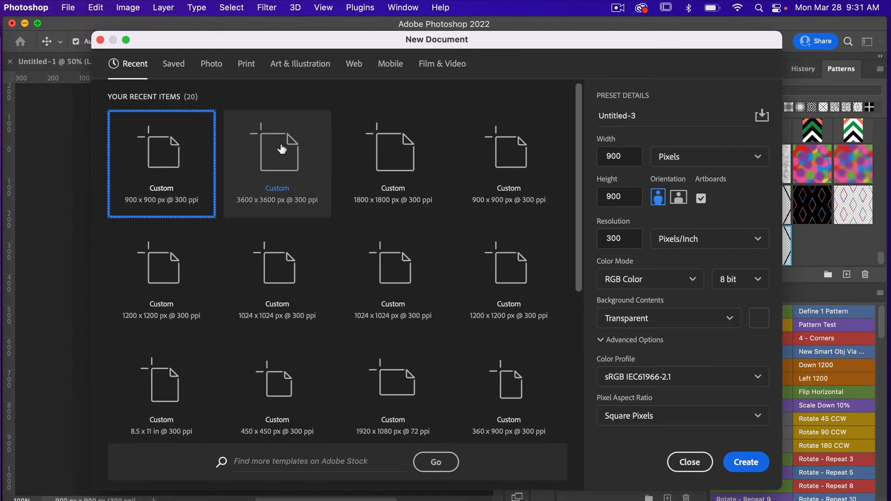
left_click(280, 153)
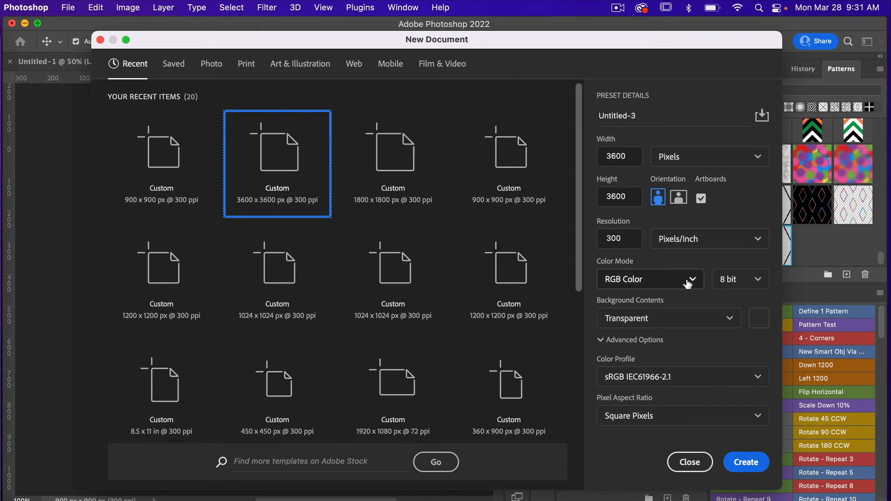
left_click(744, 463)
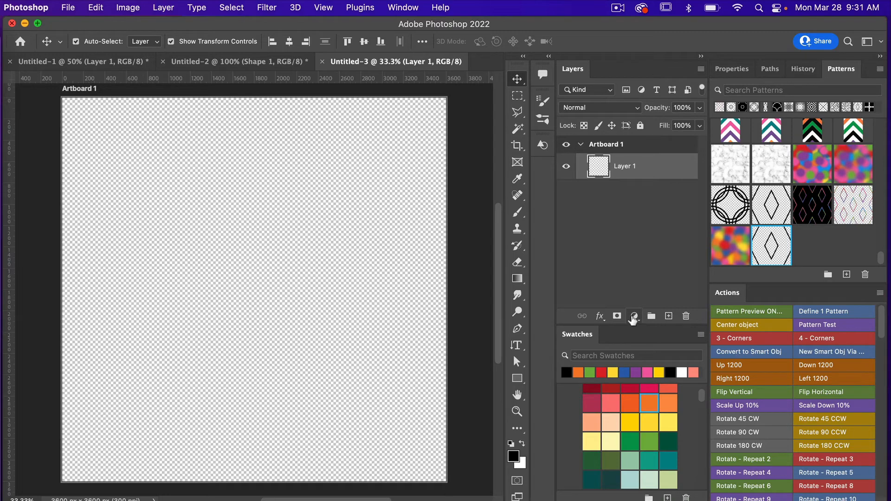
Add a white (fff) solid color fill layer to the new artboard
left_click(633, 316)
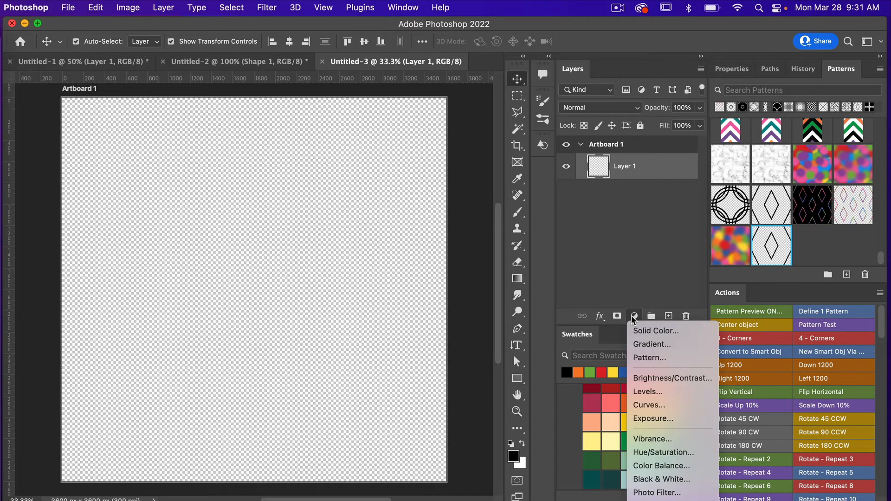
left_click(674, 331)
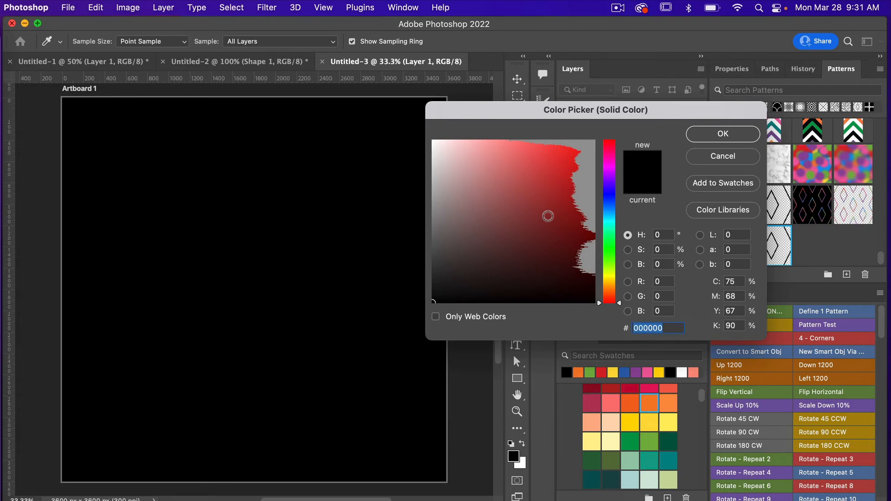
type("ffffff")
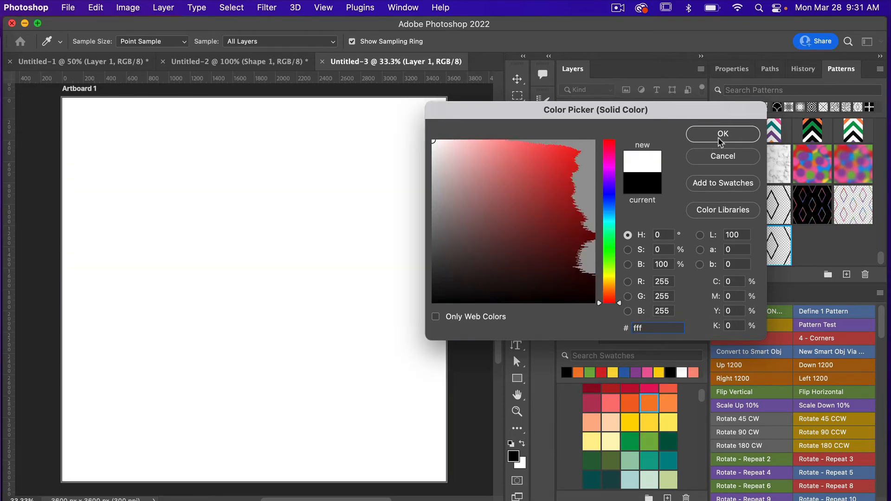
left_click(722, 136)
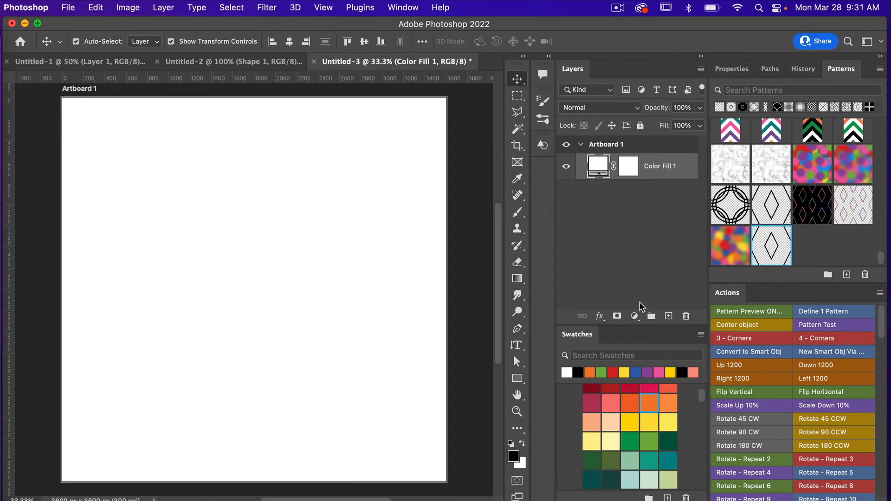
Add a pattern fill layer above the white fill and apply the newly defined diamond pattern to it
left_click(634, 317)
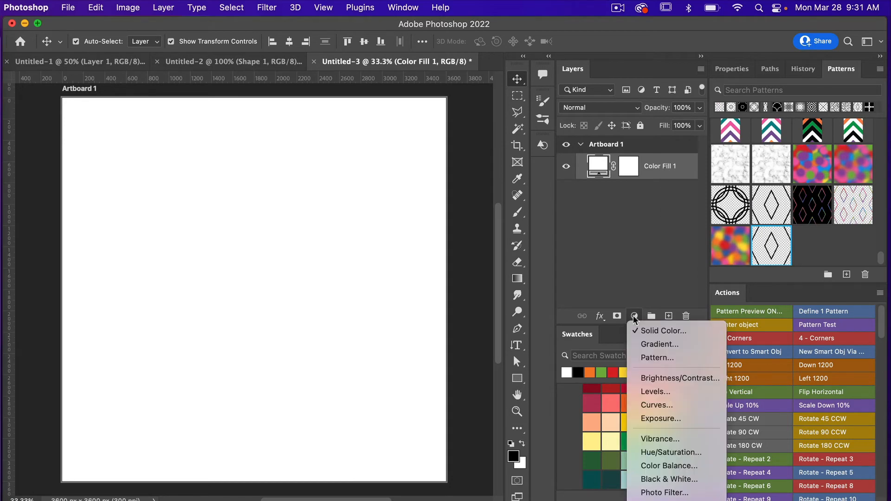
left_click(676, 356)
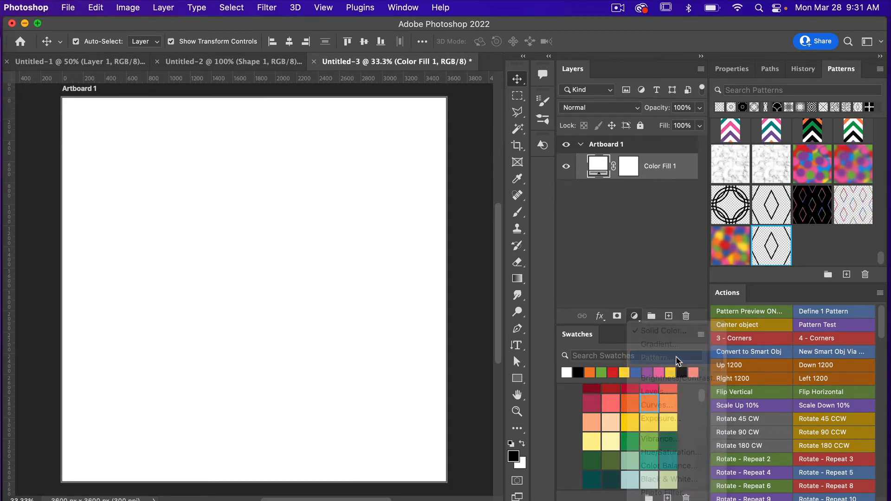
left_click(682, 232)
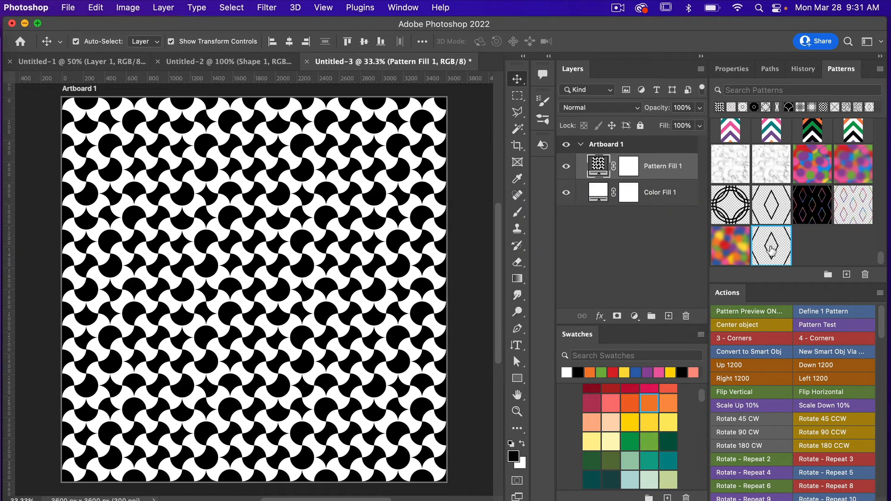
left_click(770, 249)
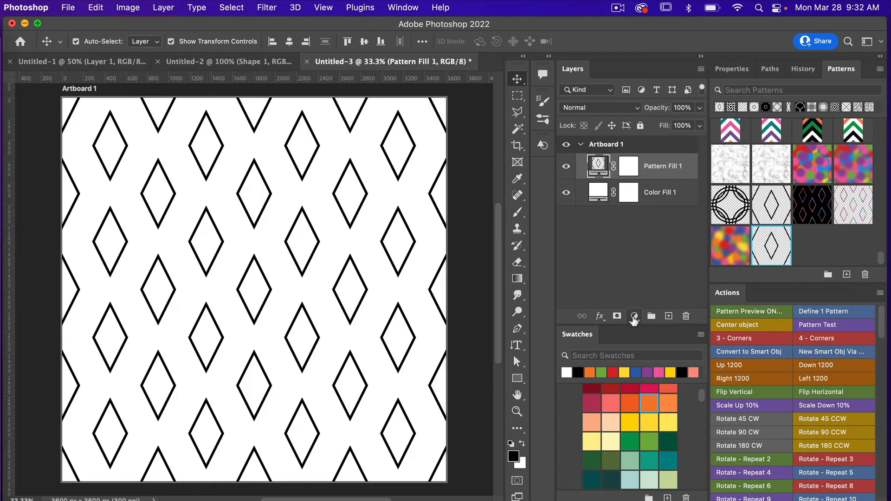
Add a second pattern fill layer with the blurred-blob pattern and clip it to the diamond pattern layer
left_click(634, 317)
left_click(654, 360)
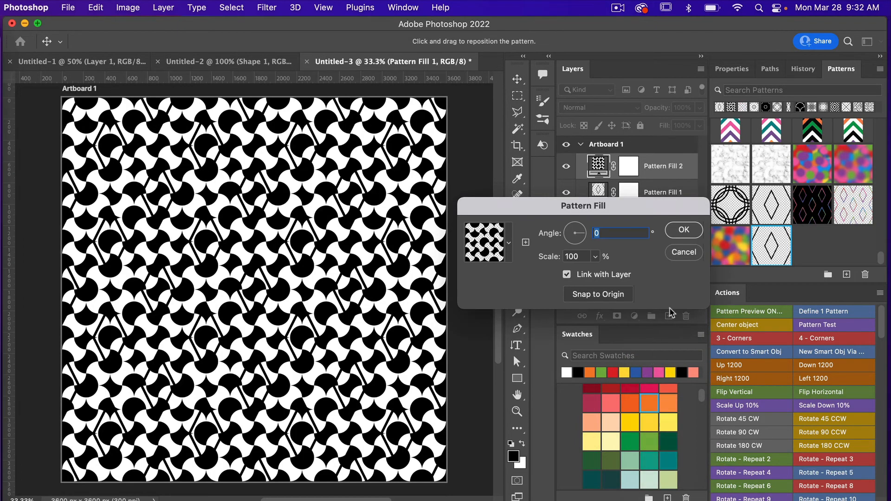
left_click(681, 230)
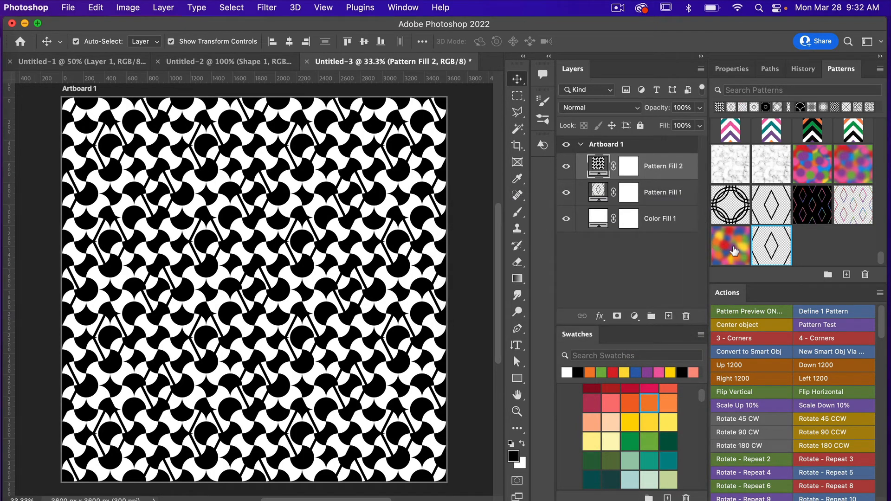
left_click(732, 249)
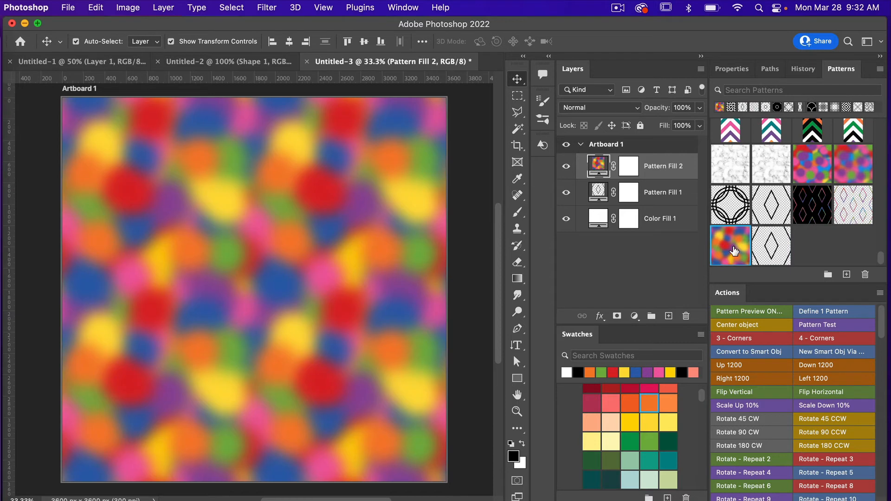
left_click(614, 180, "alt")
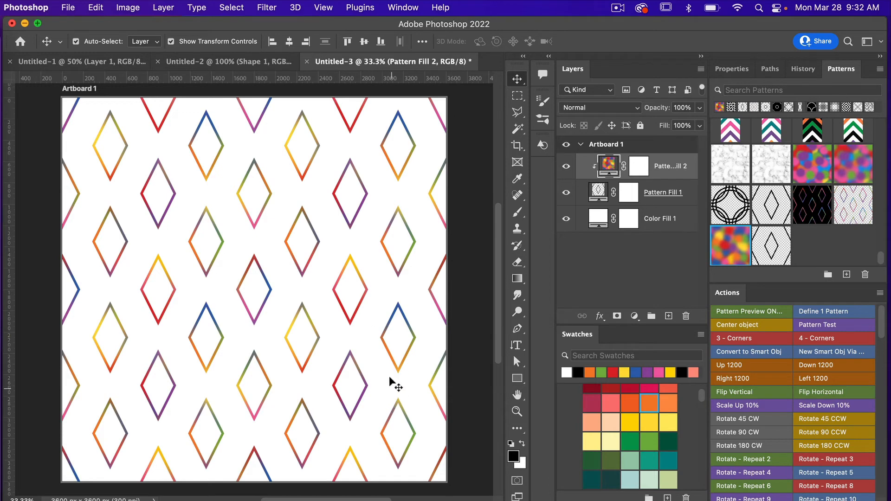
Recolor the solid background fill layer black and hide that layer
left_click(618, 226)
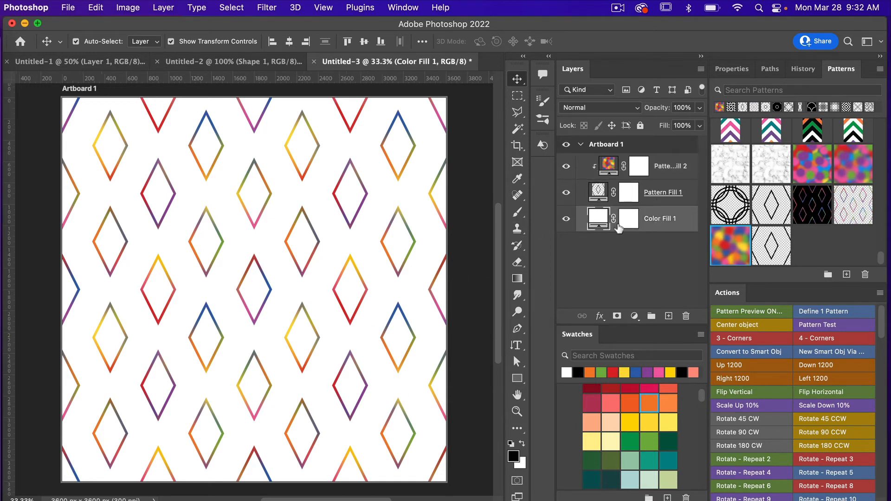
left_click(578, 372)
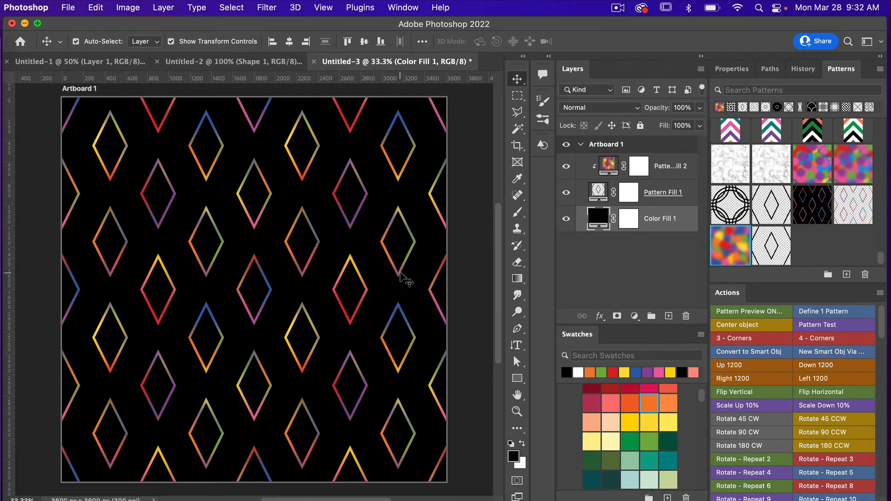
left_click(566, 220)
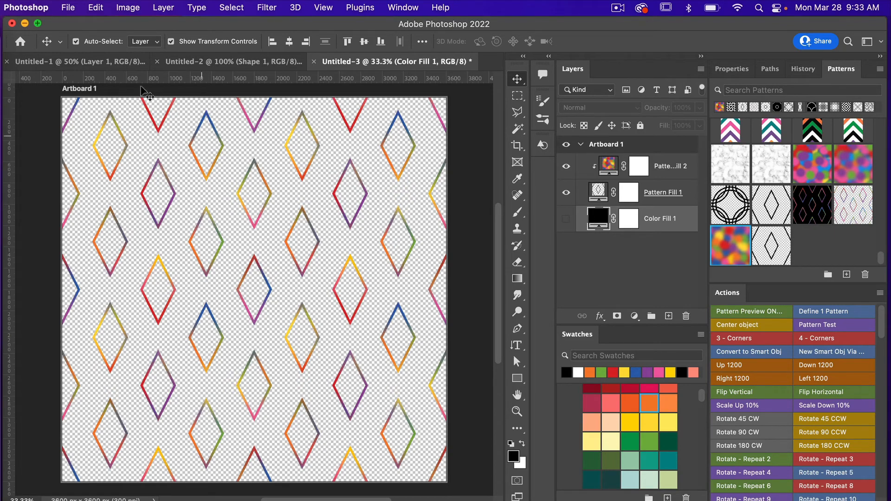
Define the multicolored diamond artwork on transparency as a new pattern, keeping the suggested name
left_click(96, 8)
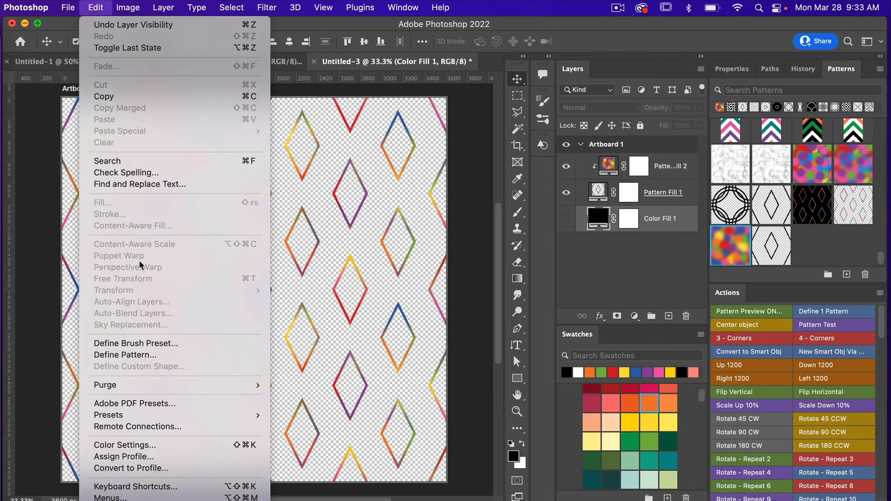
left_click(135, 355)
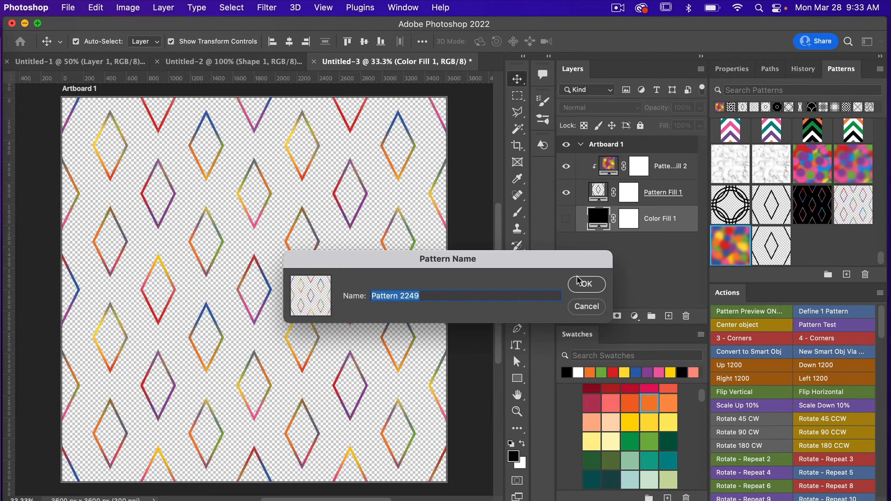
left_click(580, 283)
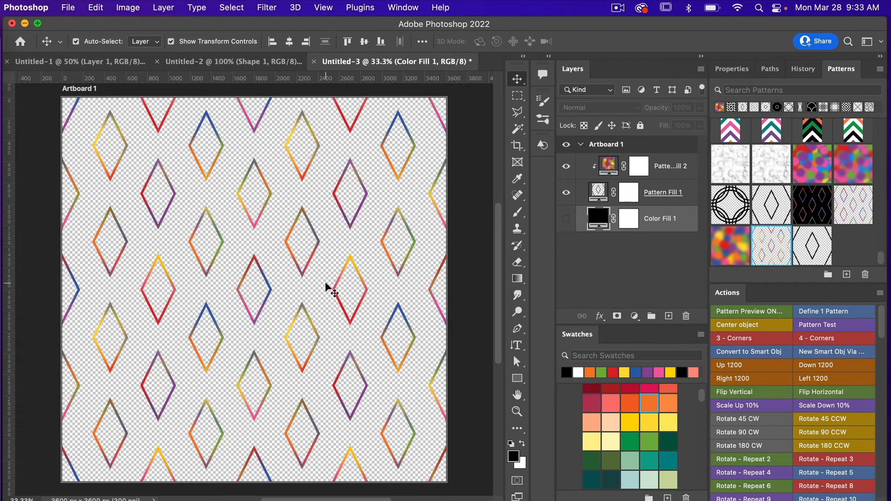
With the black background shown and the clipped blob layer hidden, apply the newly defined multicolored diamond pattern to the lower pattern fill layer
left_click(567, 220)
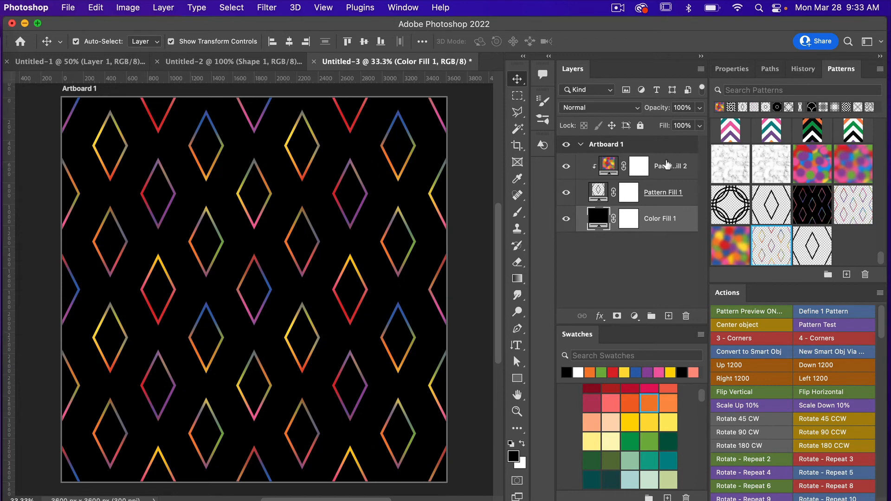
left_click(566, 166)
left_click(663, 196)
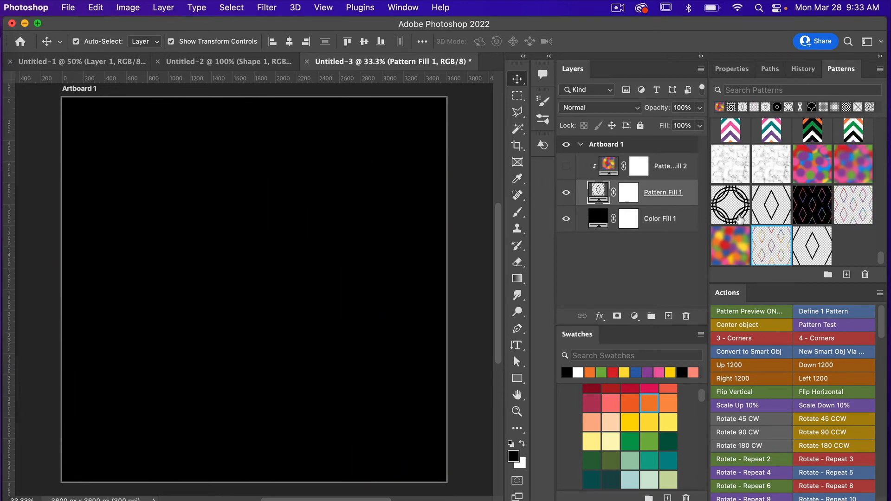
left_click(774, 253)
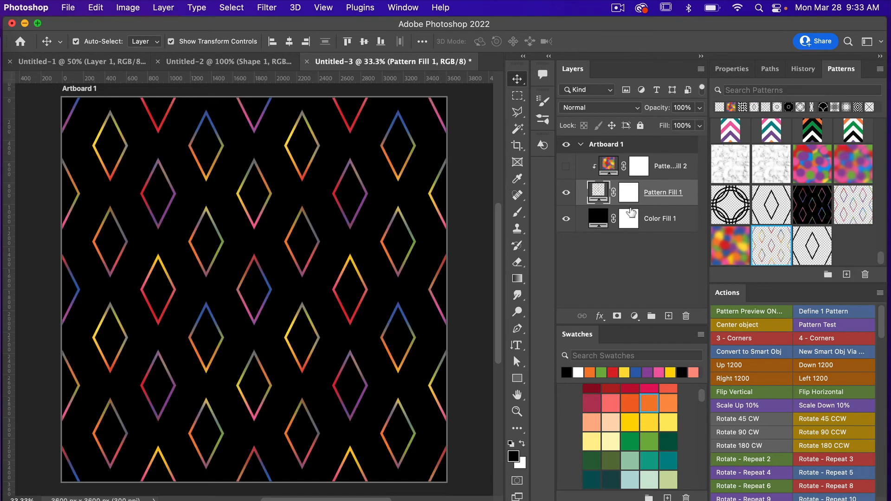
Scale the multicolored diamond pattern fill to 50%
double_click(597, 190)
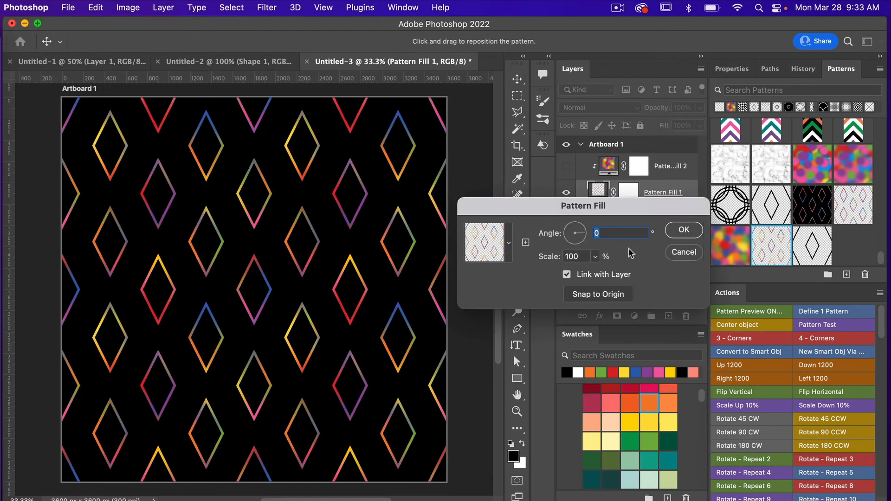
double_click(582, 256)
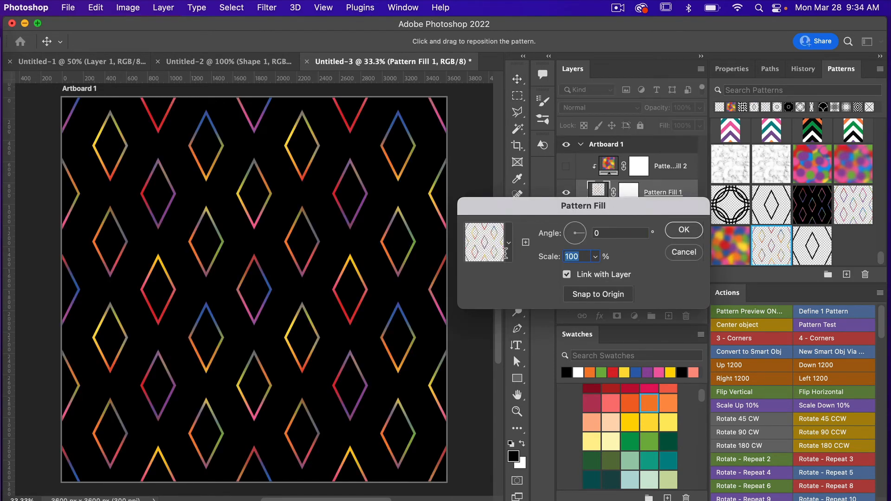
type("50")
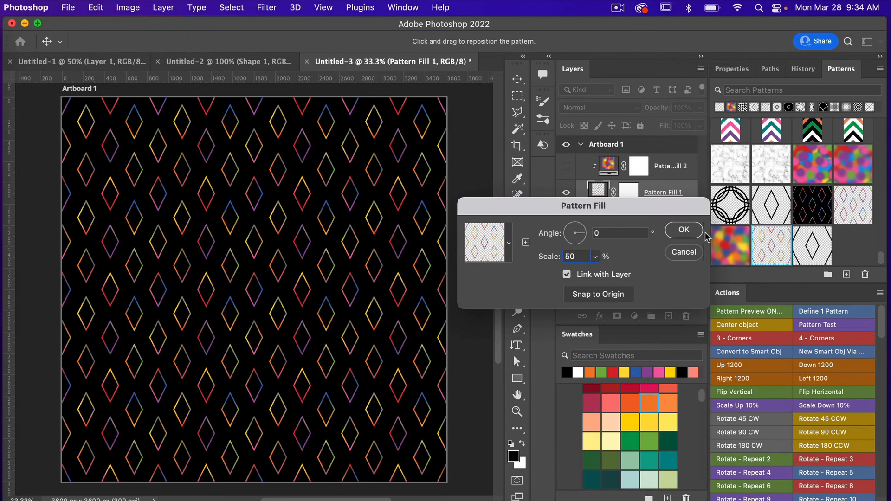
left_click(685, 231)
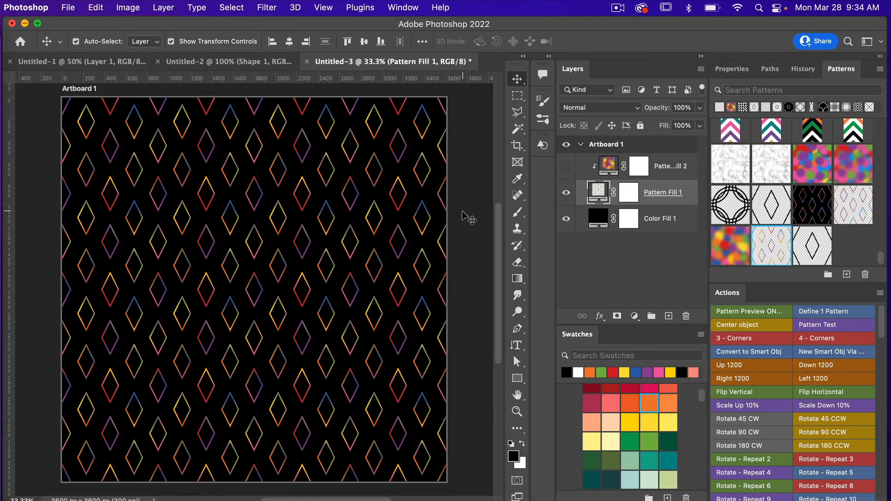
Set up an Export As of the artboard in JPG format and go through the remaining export settings
left_click(68, 7)
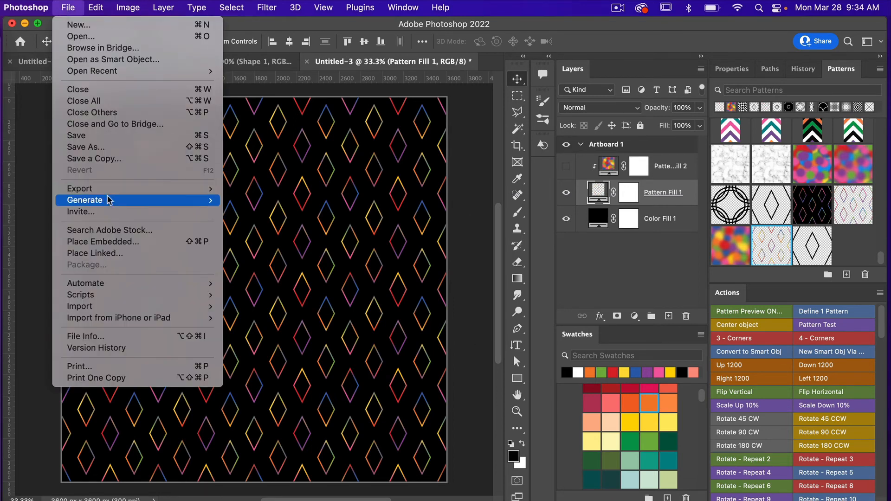
mouse_move(109, 191)
left_click(250, 199)
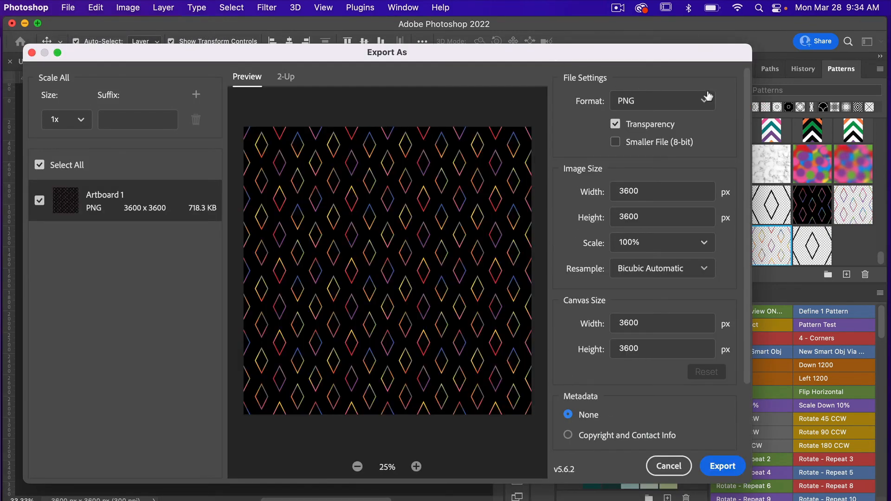
left_click(697, 103)
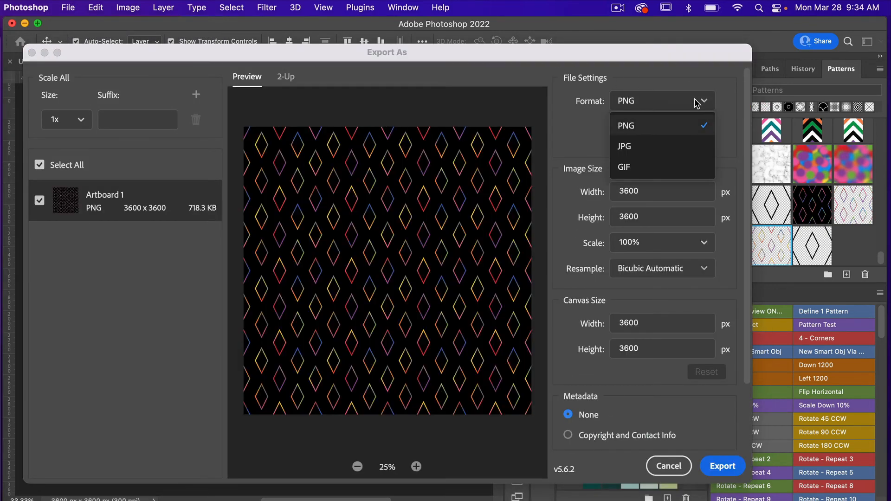
left_click(674, 152)
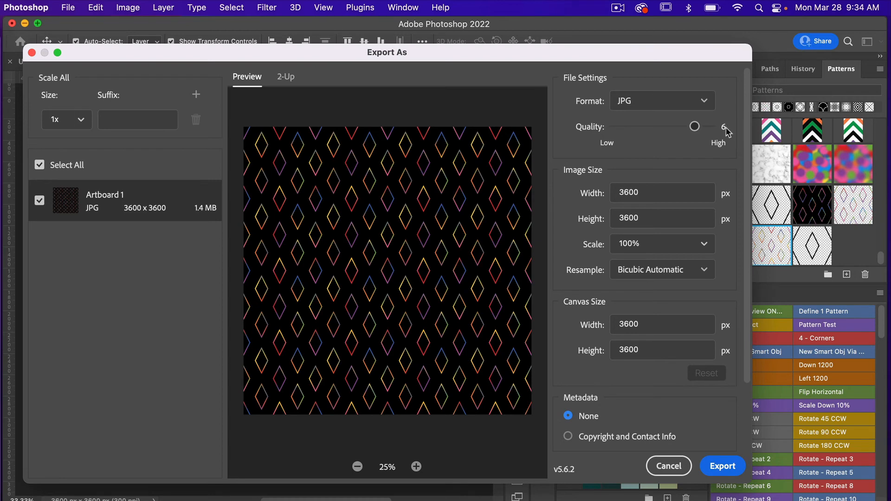
scroll(735, 138, "down", 3)
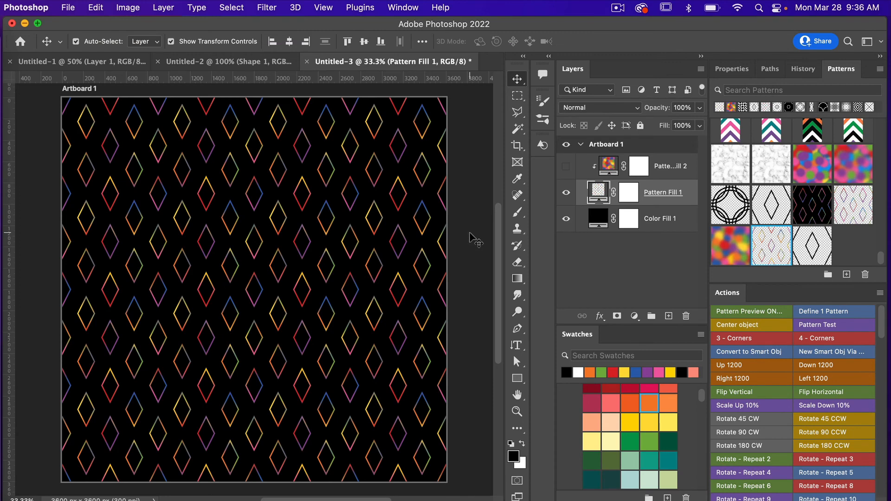
Set the scale of the multicolored diamond pattern fill back to 100%
double_click(599, 189)
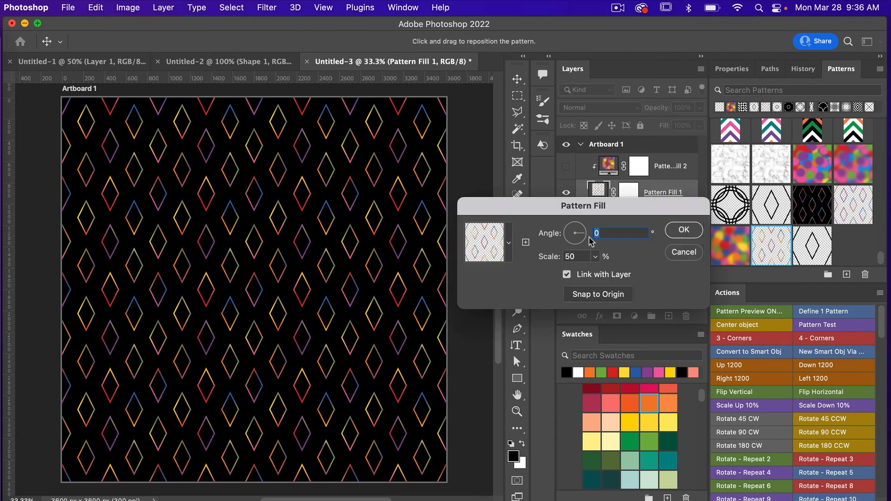
key("Tab")
type("100")
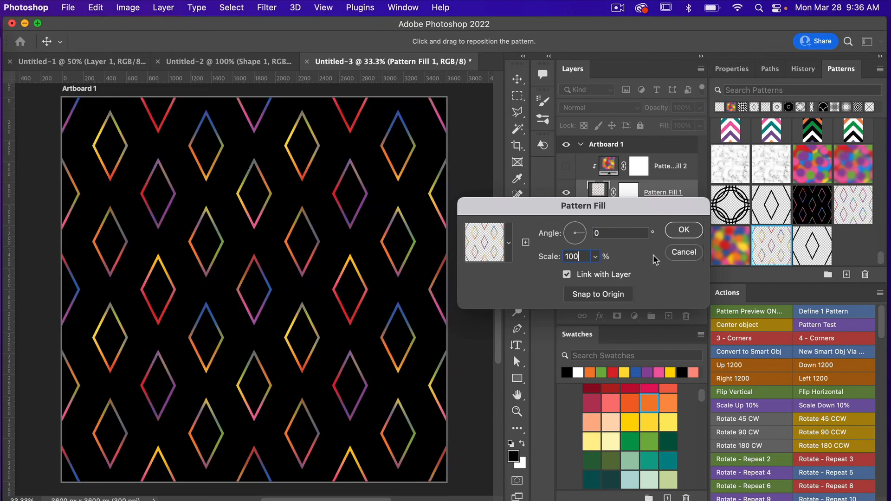
left_click(684, 230)
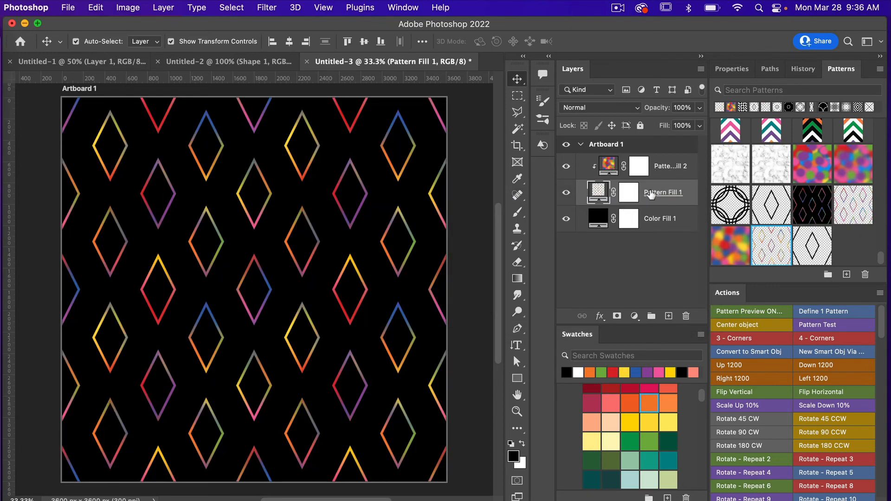
Expand the Essential-patterns set inside Digital-paper-lab and apply its diagonal stripe pattern to the lower pattern fill layer
scroll(767, 164, "up", 5)
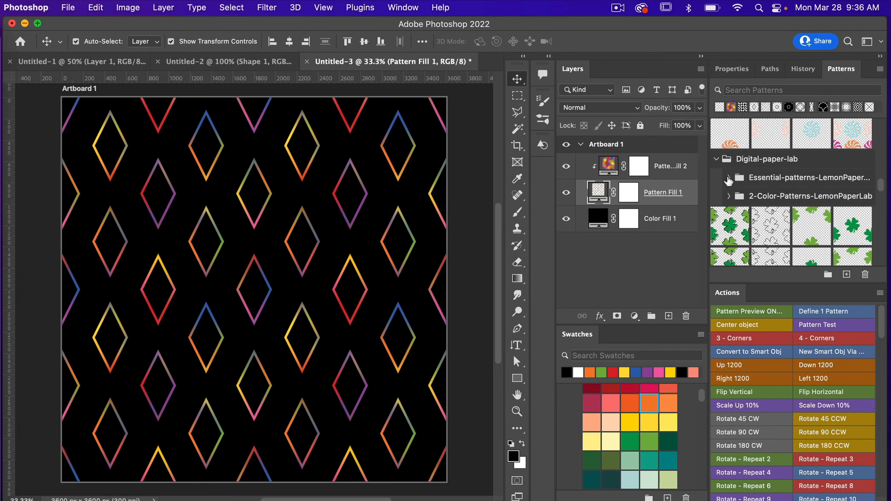
left_click(728, 178)
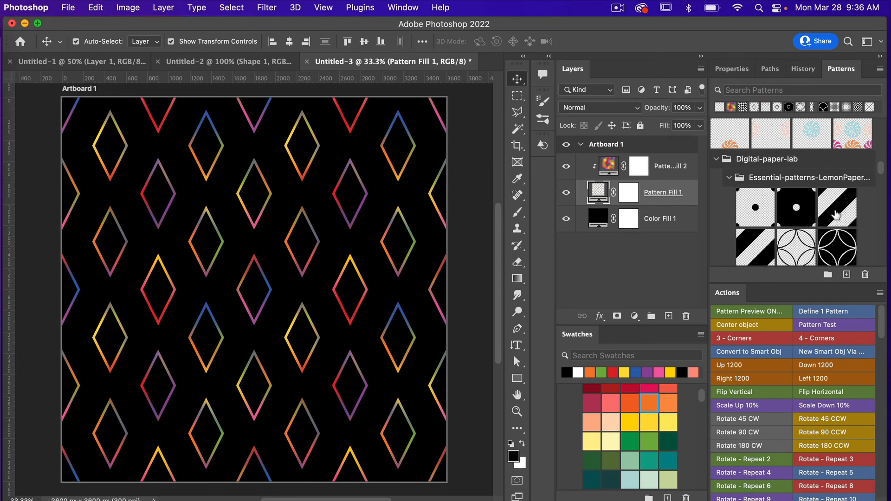
left_click(835, 213)
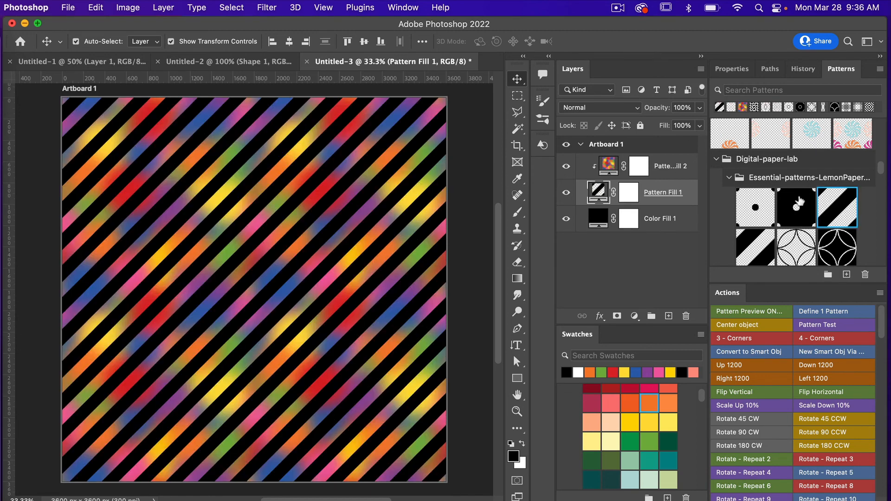
Try the overlapping circles, small dots and triangle line patterns on the lower pattern fill layer
left_click(798, 241)
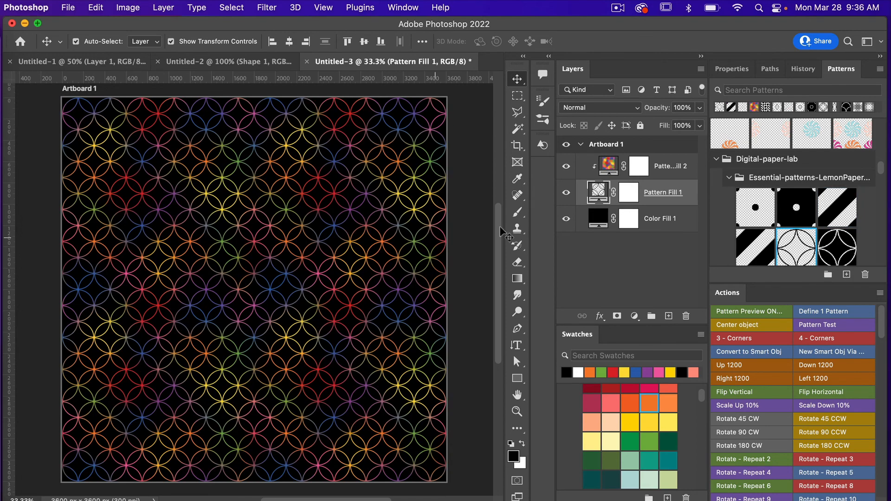
left_click(742, 212)
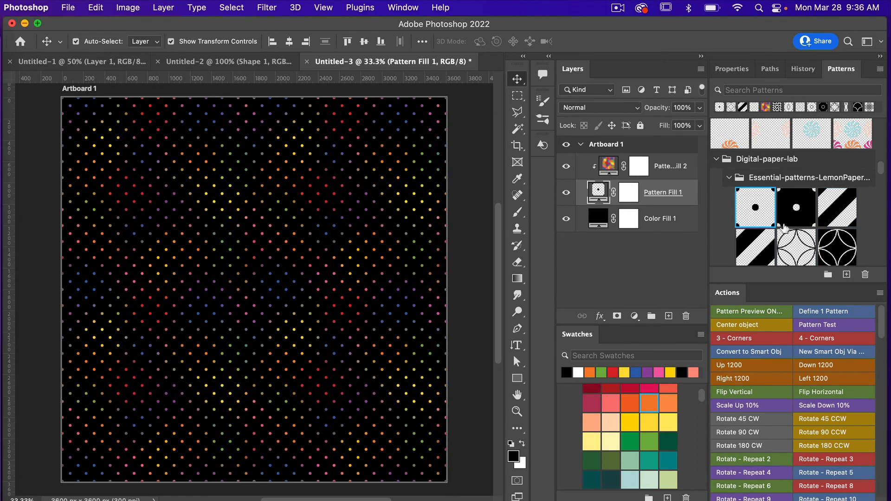
scroll(831, 194, "down", 5)
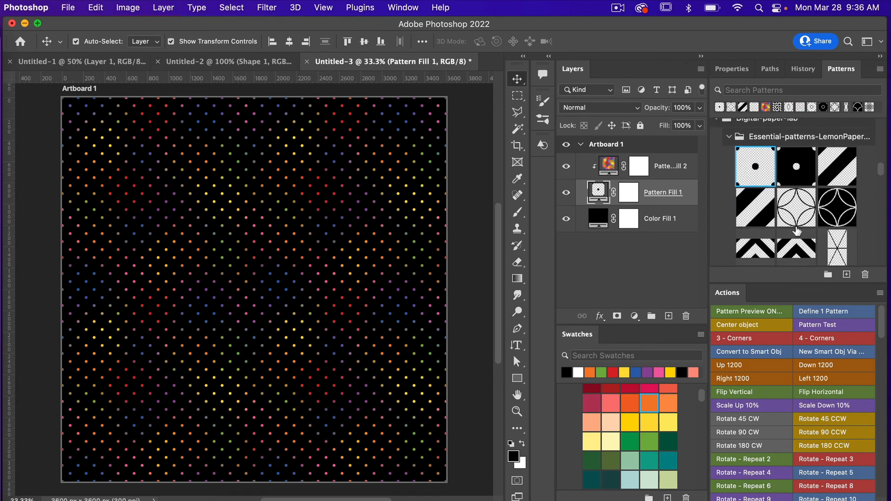
left_click(830, 194)
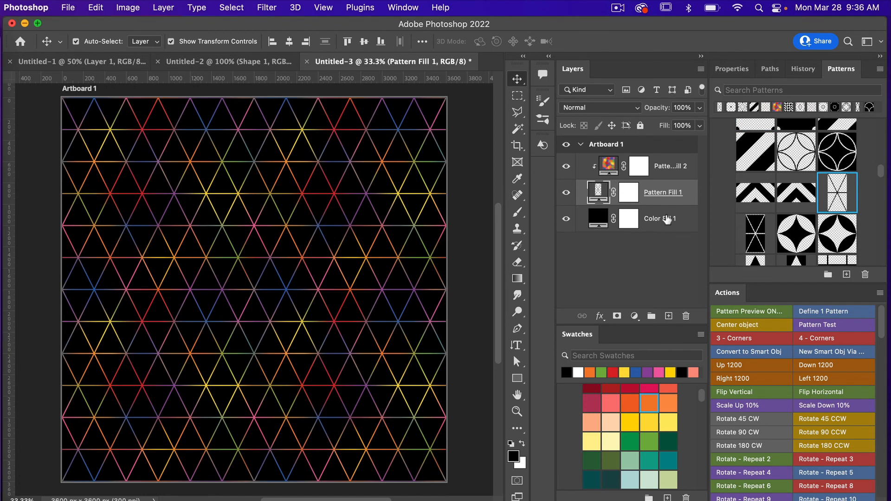
Try white and light orange on the background fill layer, then return it to black
left_click(666, 221)
left_click(578, 372)
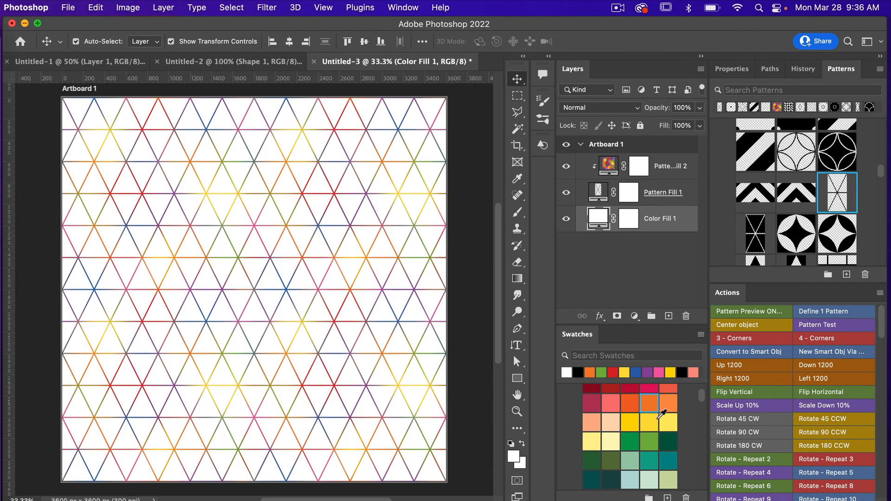
left_click(668, 403)
left_click(589, 371)
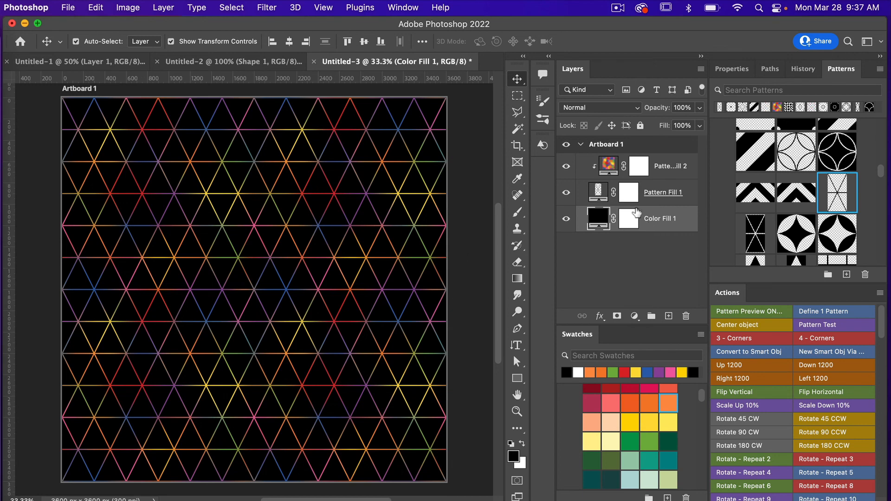
Try the grid pattern on the lower pattern fill layer and replace it with the houndstooth pattern
key("alt+]")
scroll(795, 239, "down", 2)
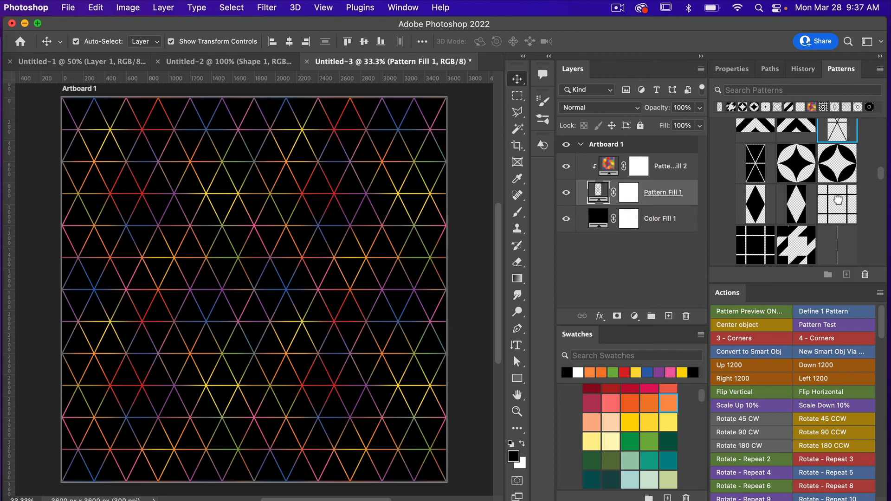
left_click(838, 199)
left_click(787, 252)
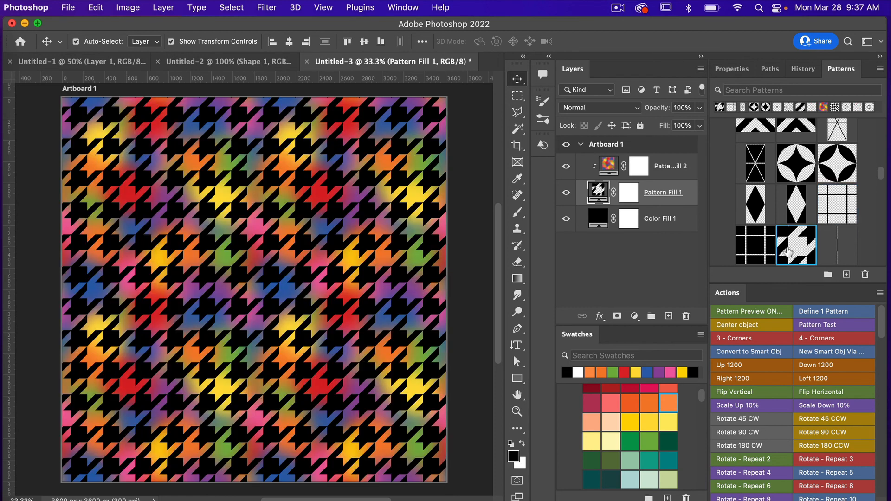
scroll(842, 206, "down", 3)
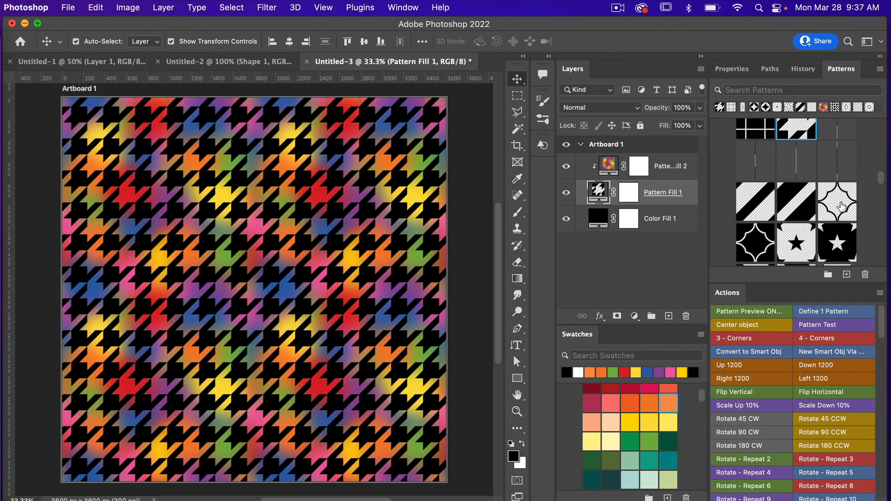